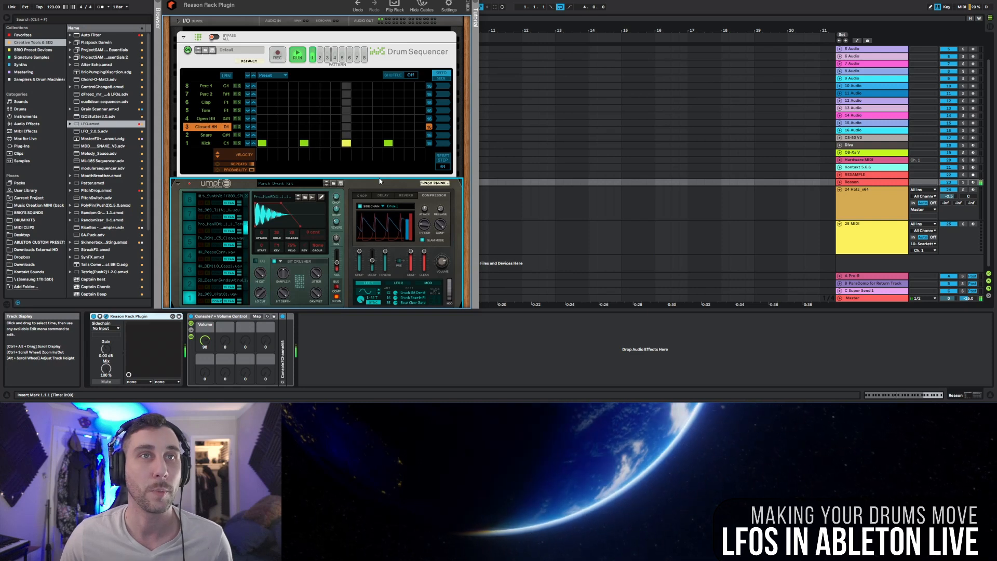
Step: Add Snare hits on steps 5 and 13 of the Drum Sequencer and audition the pattern
{"action": "key", "text": "space"}
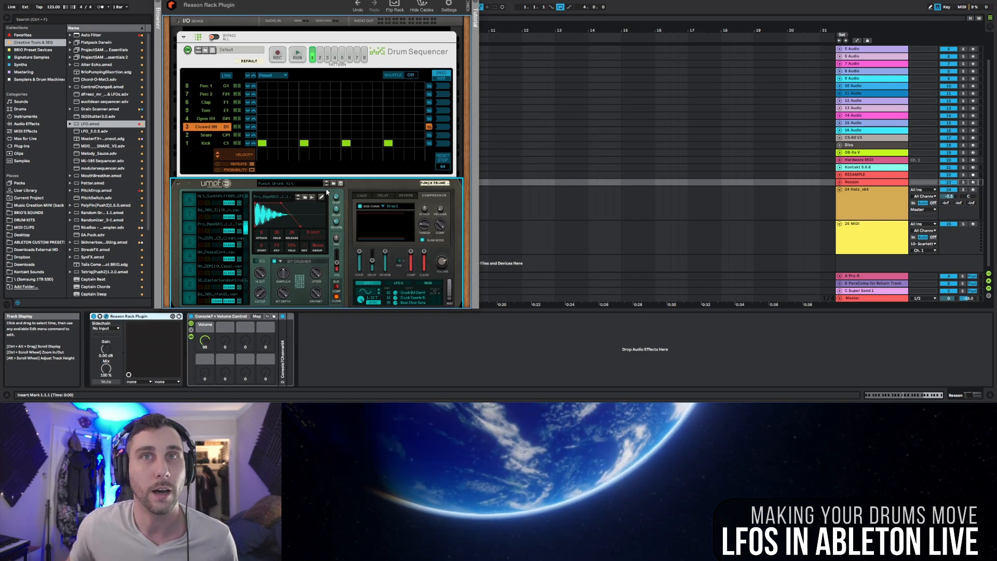
{"action": "left_click", "coordinate": [304, 135]}
{"action": "left_click", "coordinate": [387, 135]}
{"action": "key", "text": "space"}
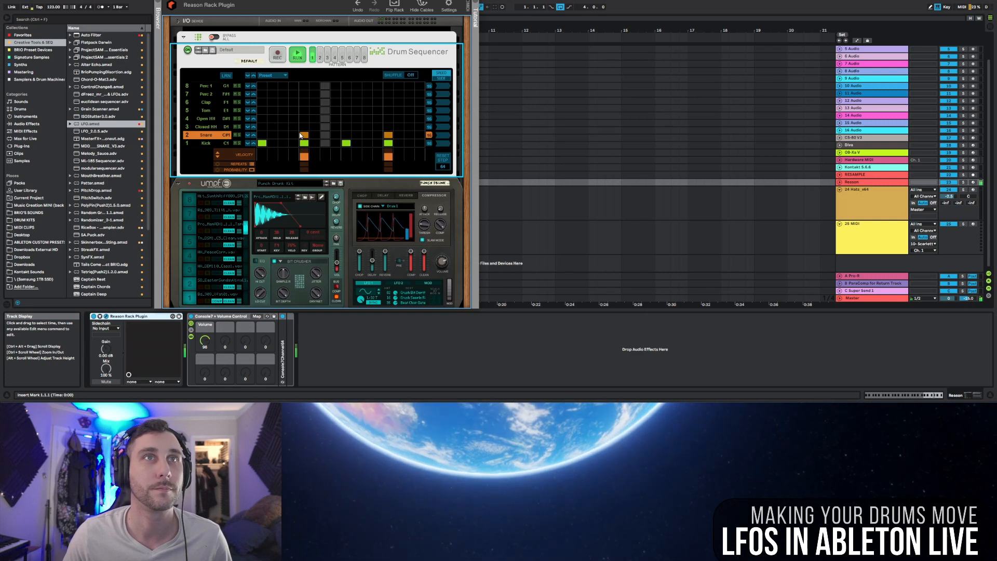
{"action": "key", "text": "space"}
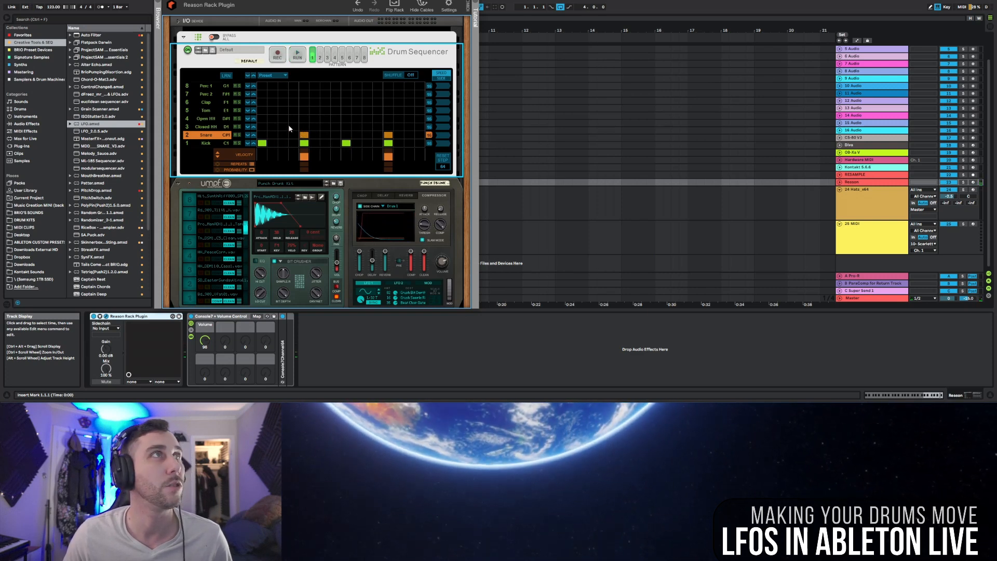
Step: Add Closed HH hits on steps 3, 7, 11 and 15 and audition the beat
{"action": "left_click", "coordinate": [283, 127]}
{"action": "left_click", "coordinate": [325, 127]}
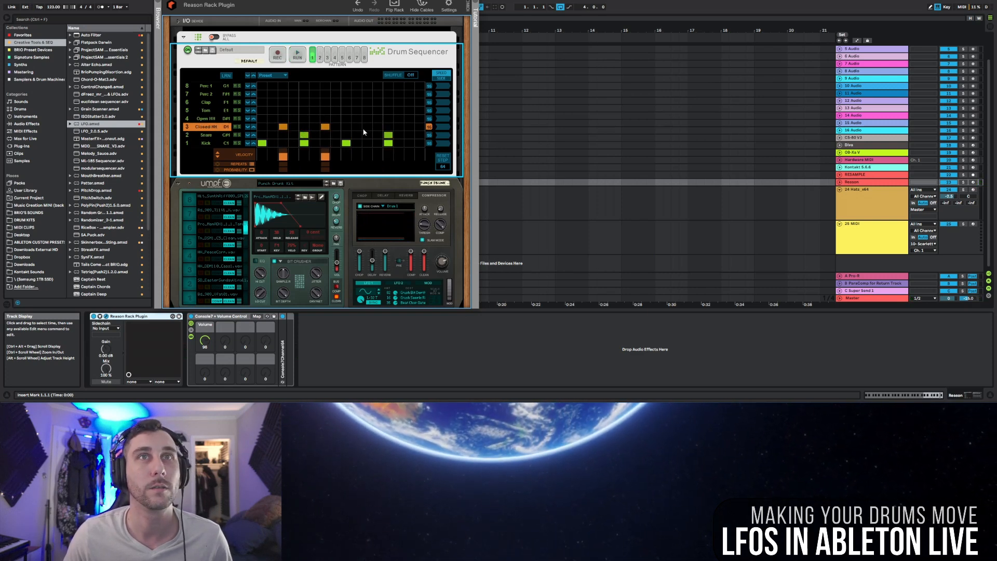
{"action": "left_click", "coordinate": [367, 126]}
{"action": "left_click", "coordinate": [409, 126]}
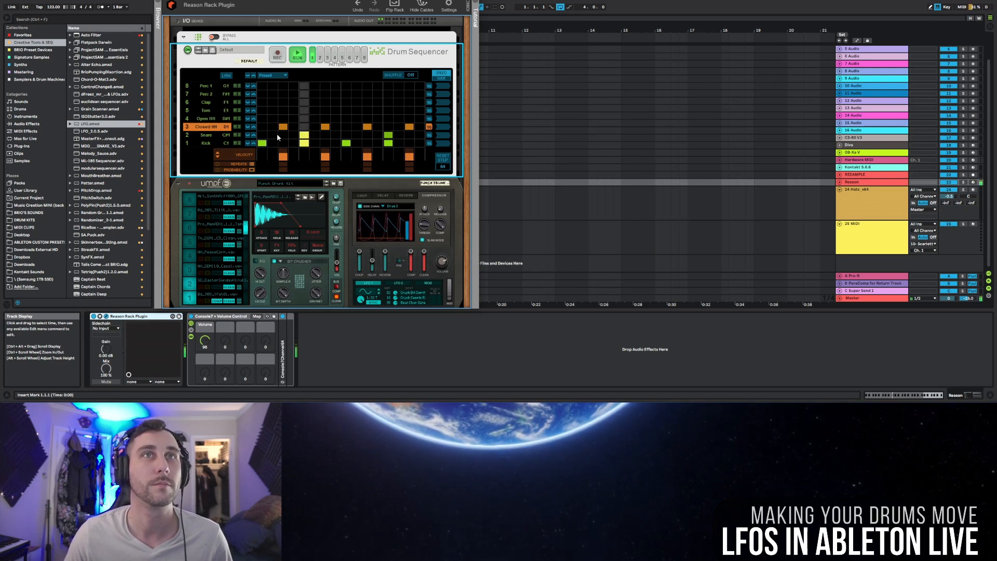
{"action": "key", "text": "space"}
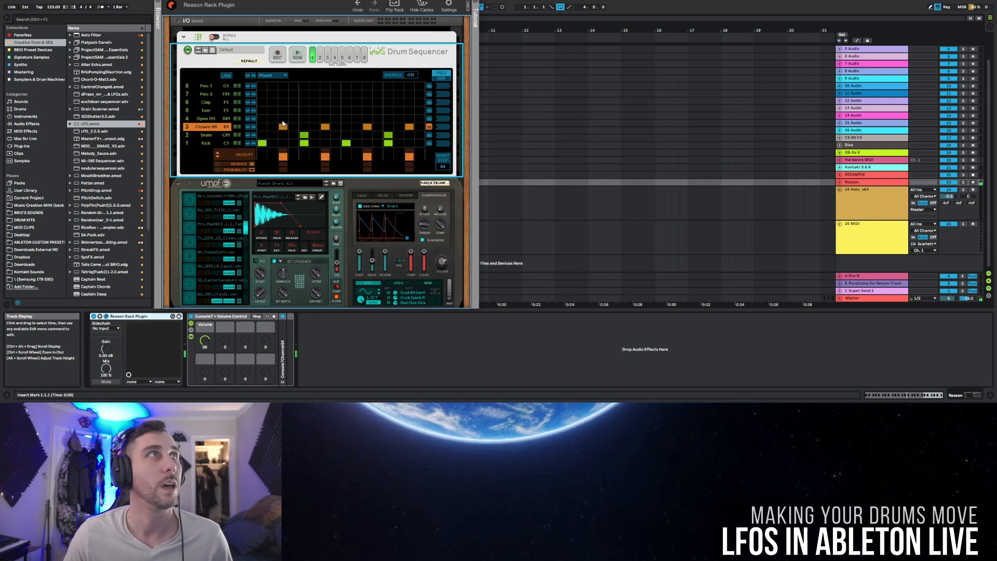
Step: Add Open HH hits on steps 4 and 10 and audition the beat
{"action": "left_click", "coordinate": [294, 118]}
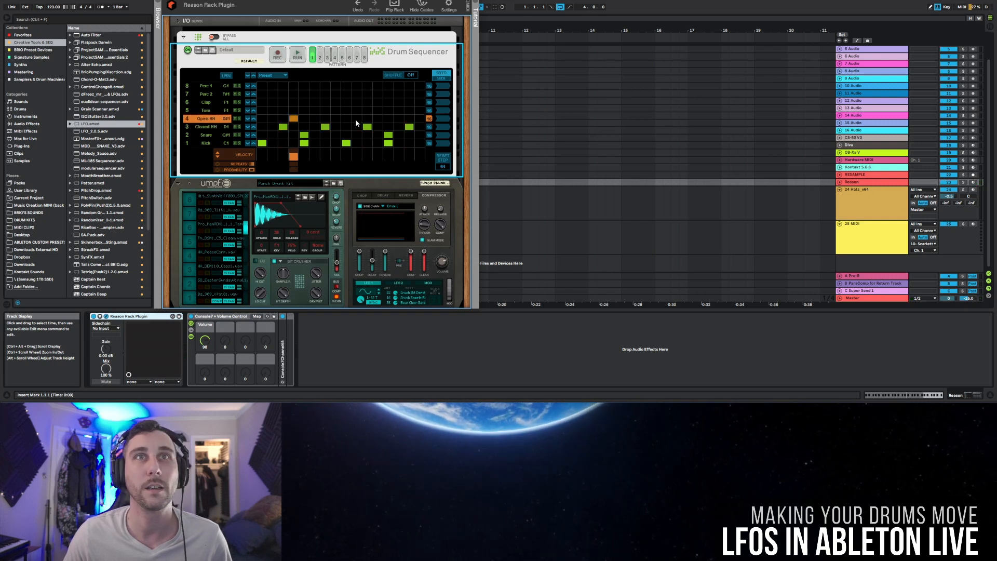
{"action": "left_click", "coordinate": [357, 118]}
{"action": "key", "text": "space"}
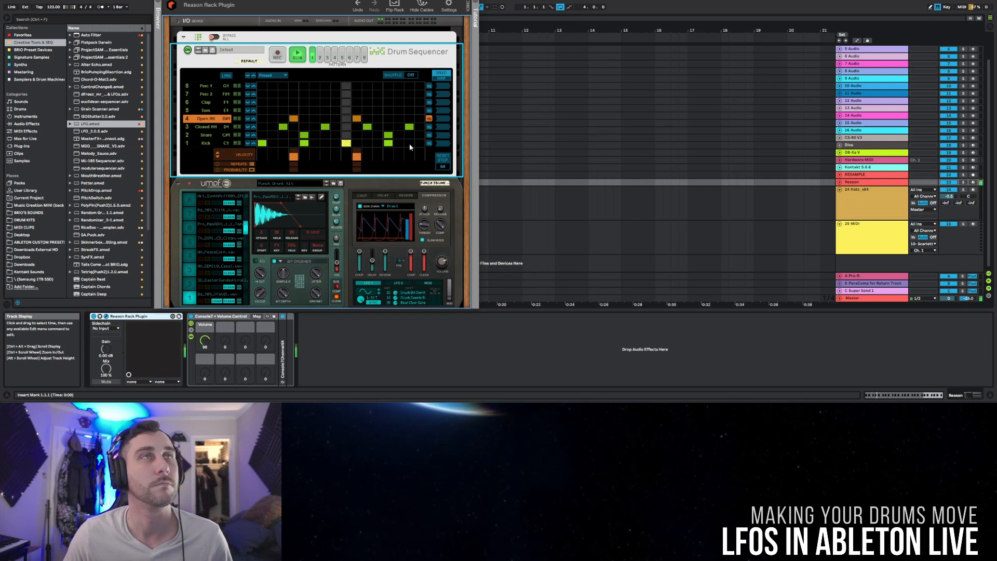
{"action": "key", "text": "space"}
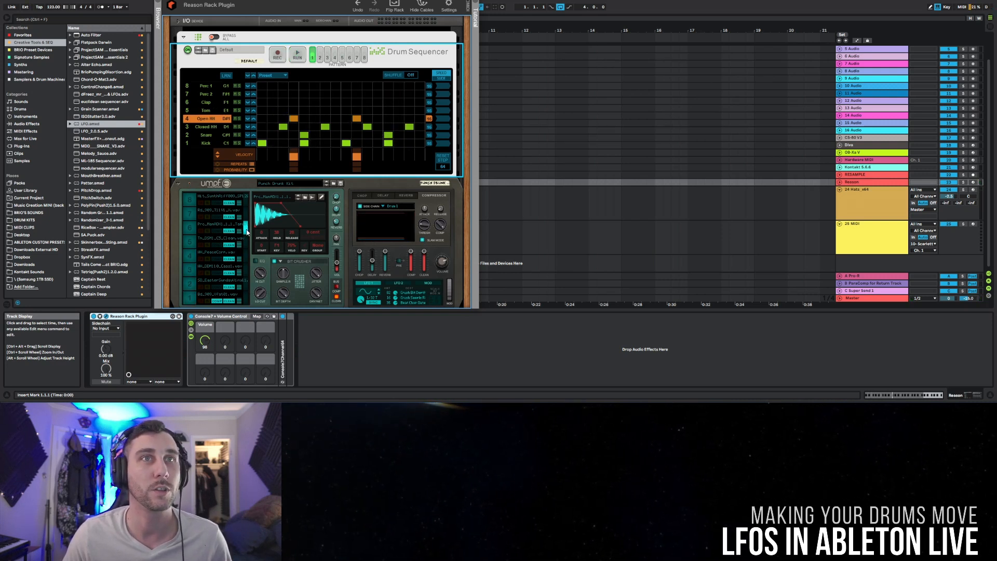
Step: Add Clap hits on steps 5 and 12 of the Drum Sequencer and play back the full pattern
{"action": "left_click", "coordinate": [247, 229]}
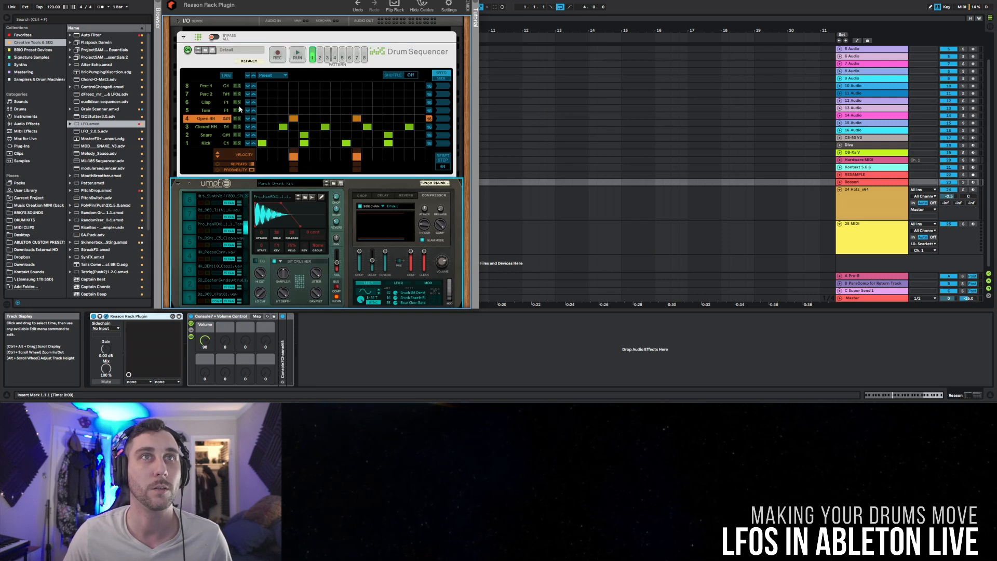
{"action": "left_click", "coordinate": [240, 103]}
{"action": "left_click", "coordinate": [304, 103]}
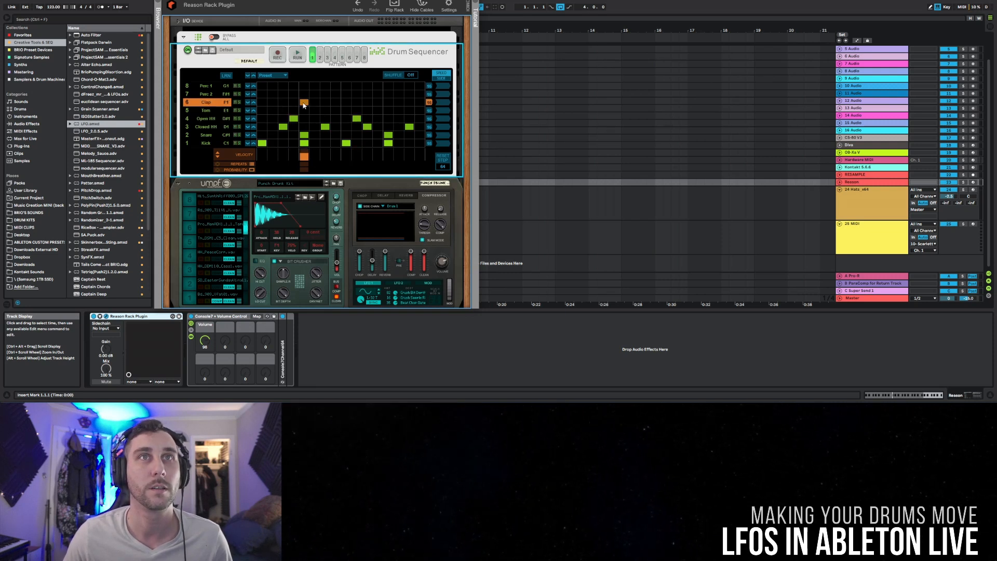
{"action": "left_click", "coordinate": [378, 102]}
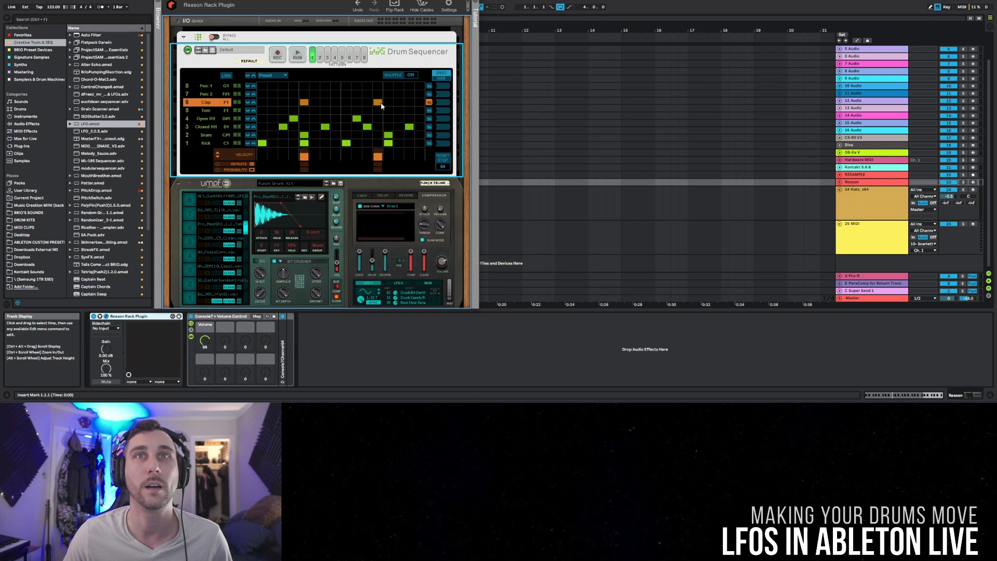
{"action": "key", "text": "space"}
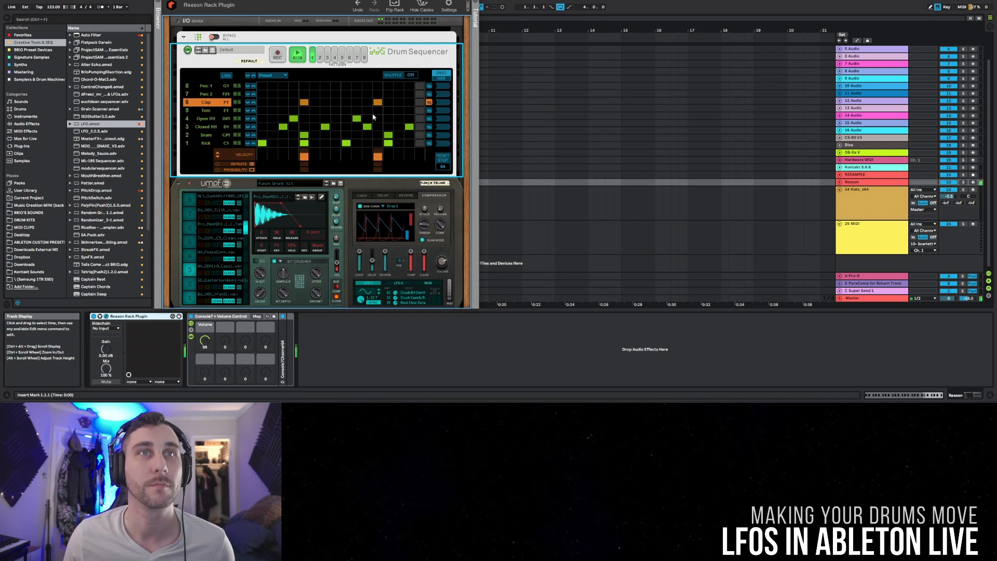
{"action": "key", "text": "space"}
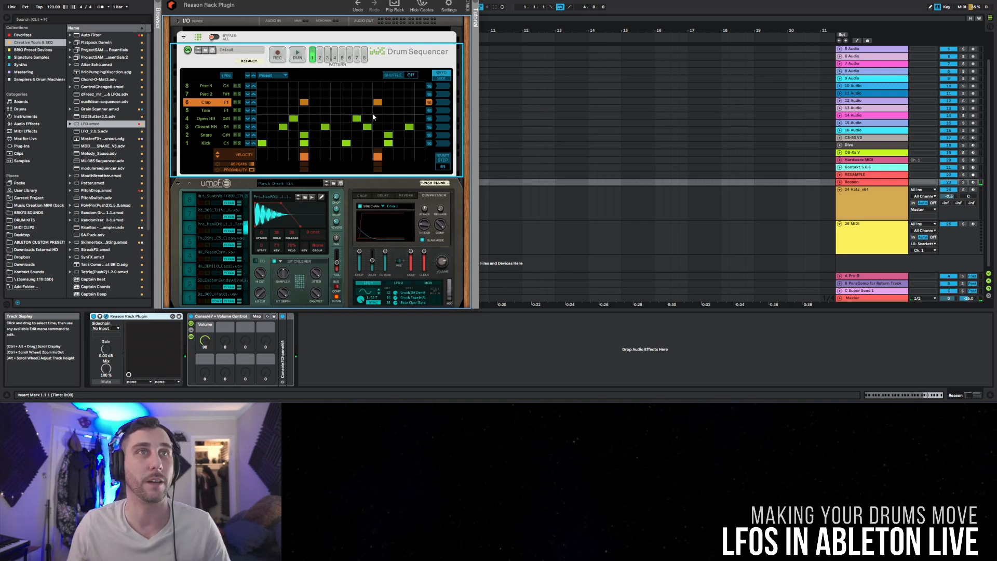
Step: Insert the LFO.amxd device between the Reason Rack Plugin and the Console7 rack, and unfold the plugin's parameter list
{"action": "left_click", "coordinate": [78, 125]}
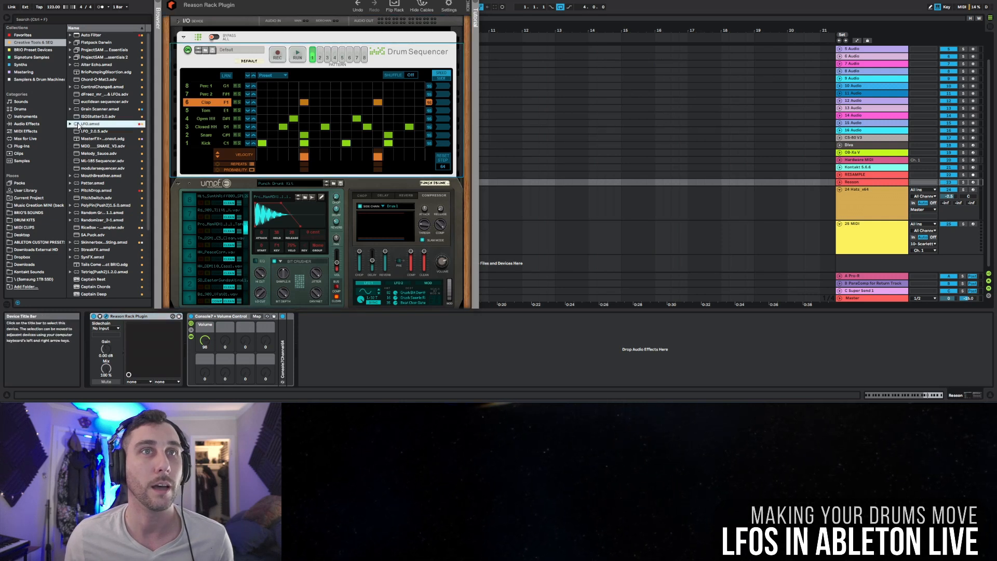
{"action": "mouse_move", "coordinate": [78, 125]}
{"action": "left_mouse_down"}
{"action": "mouse_move", "coordinate": [184, 332]}
{"action": "mouse_move", "coordinate": [195, 331]}
{"action": "left_mouse_up"}
{"action": "left_click", "coordinate": [100, 316]}
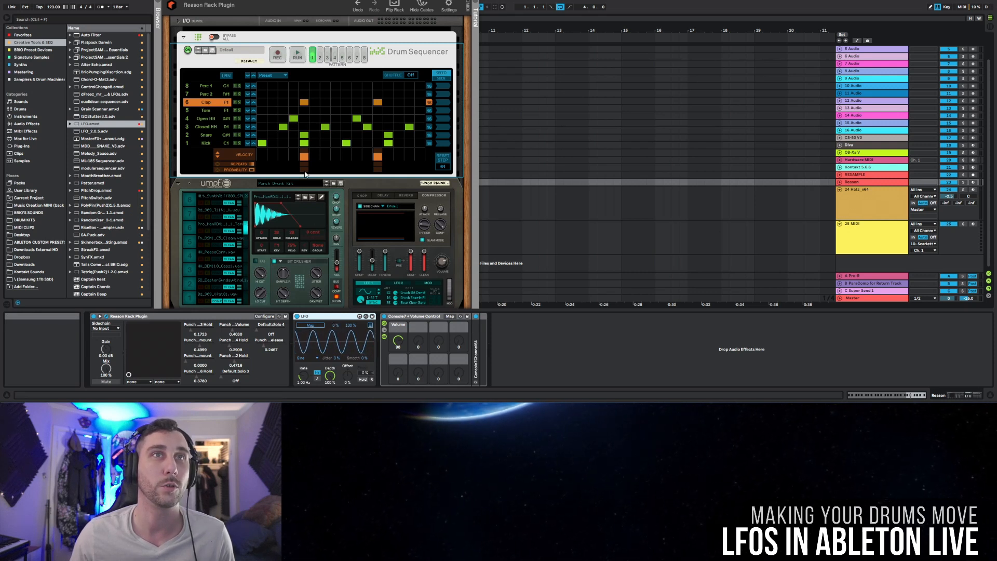
Step: Select the snare channel in Umpf and map the LFO to its Hold parameter
{"action": "left_click", "coordinate": [245, 287]}
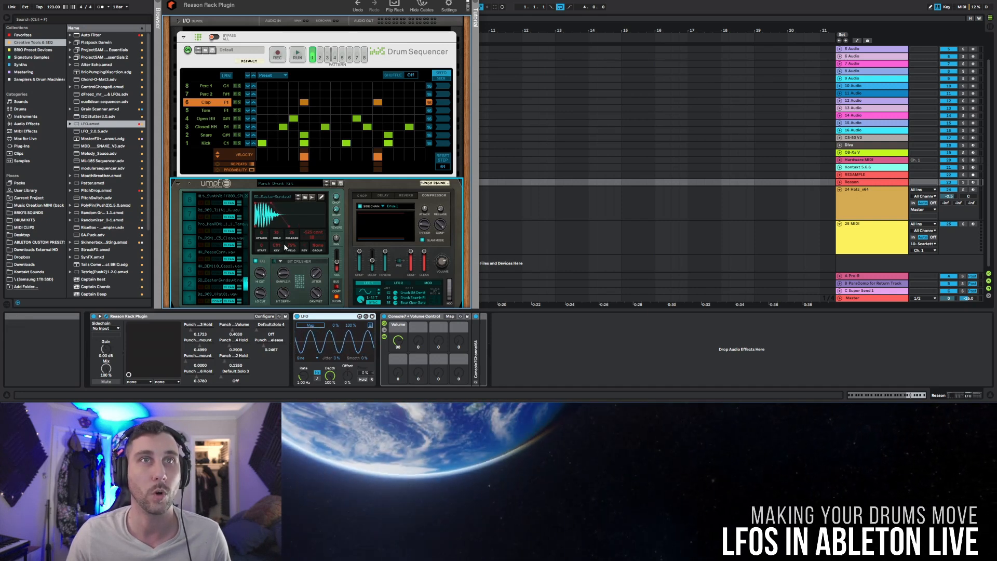
{"action": "left_click", "coordinate": [311, 325]}
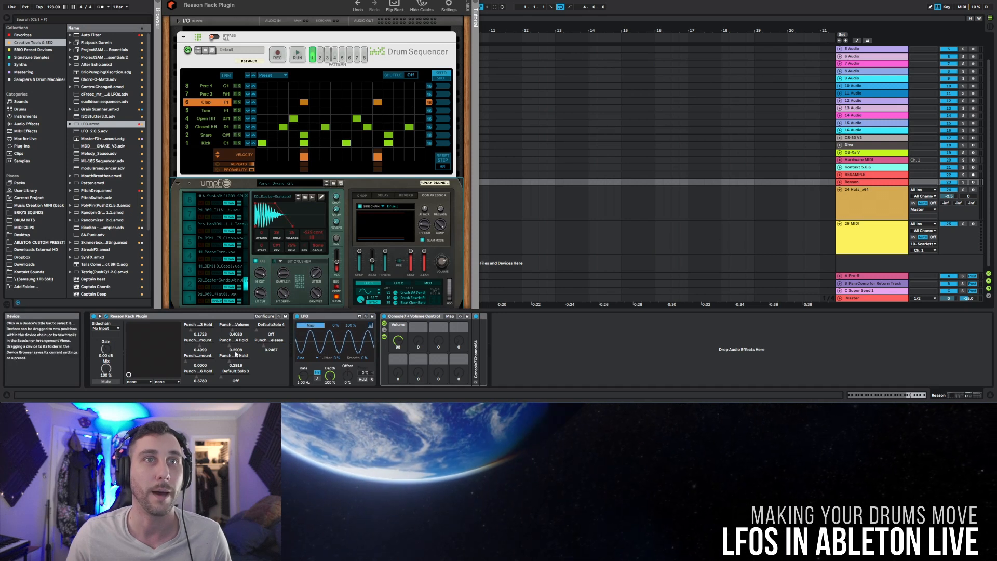
{"action": "left_click_drag", "start_coordinate": [276, 234], "coordinate": [276, 239]}
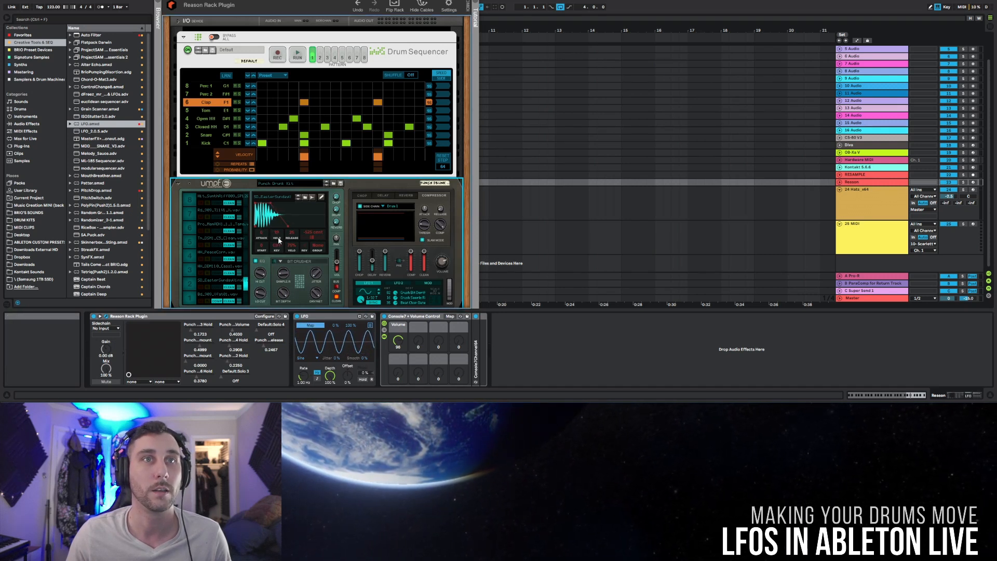
{"action": "left_click", "coordinate": [233, 356]}
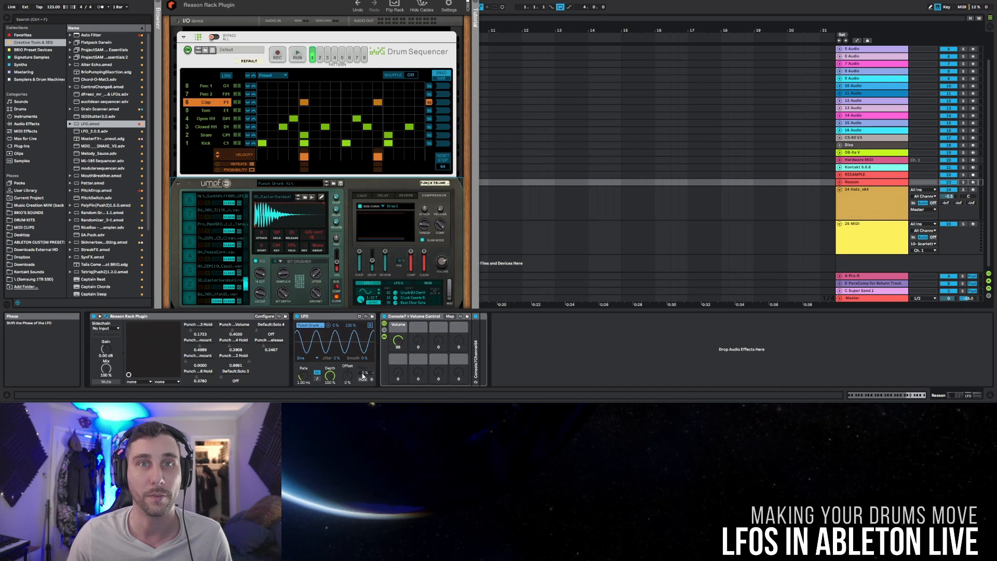
Step: Set the snare LFO to about 29% depth and -44% offset with a tempo-synced rate
{"action": "left_click_drag", "start_coordinate": [336, 377], "coordinate": [336, 410]}
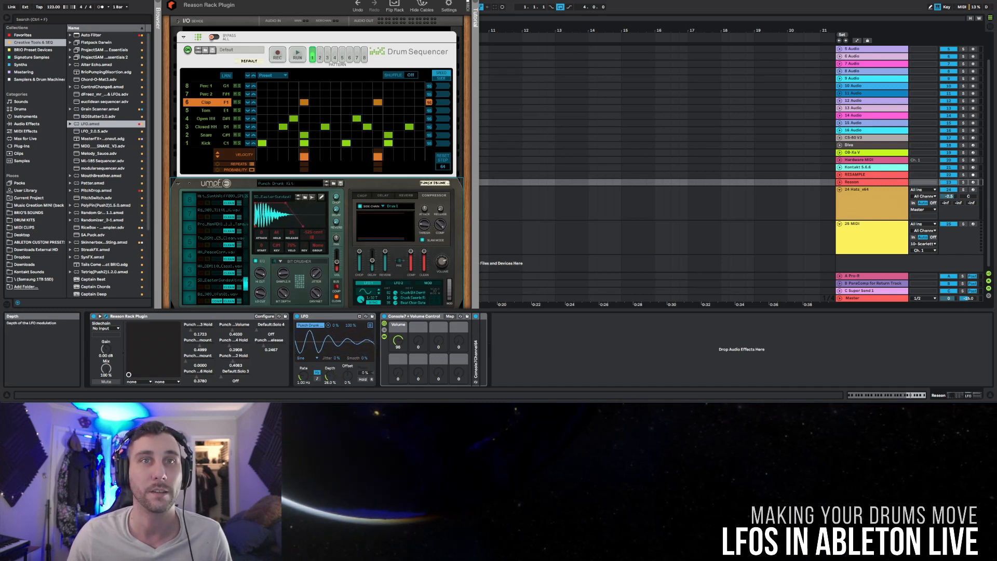
{"action": "left_click_drag", "start_coordinate": [351, 374], "coordinate": [351, 390]}
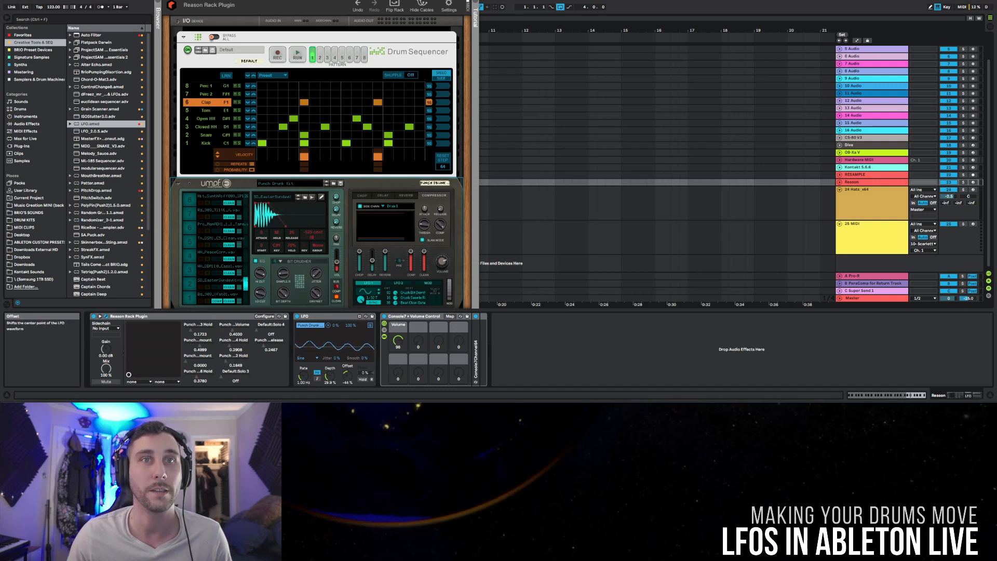
{"action": "left_click", "coordinate": [317, 379]}
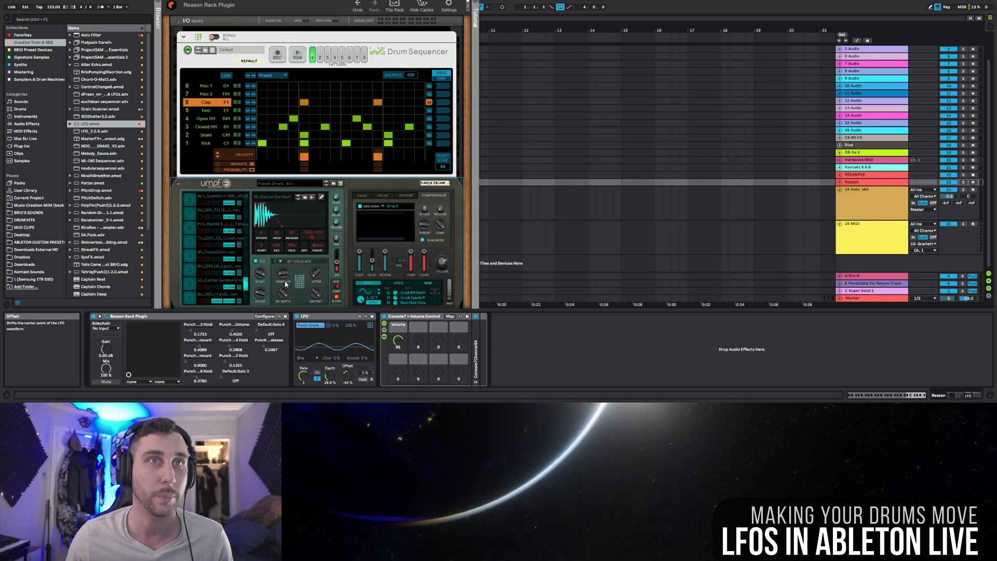
Step: Tune the snare LFO's phase, depth to about 28% and offset to -31% with the Snare soloed, and replay the full beat unsoloed
{"action": "left_click", "coordinate": [238, 135]}
{"action": "key", "text": "space"}
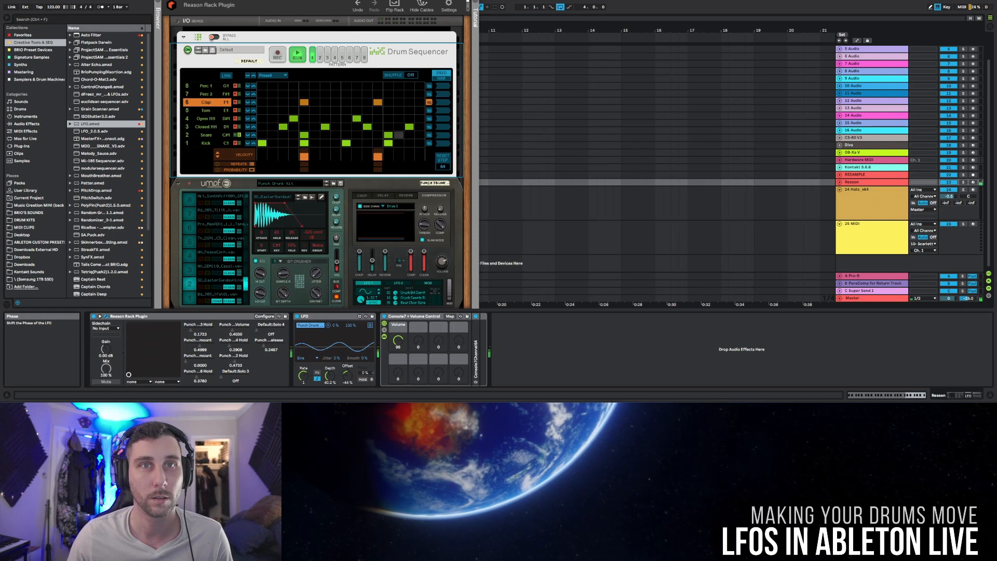
{"action": "left_click_drag", "start_coordinate": [365, 372], "coordinate": [366, 366]}
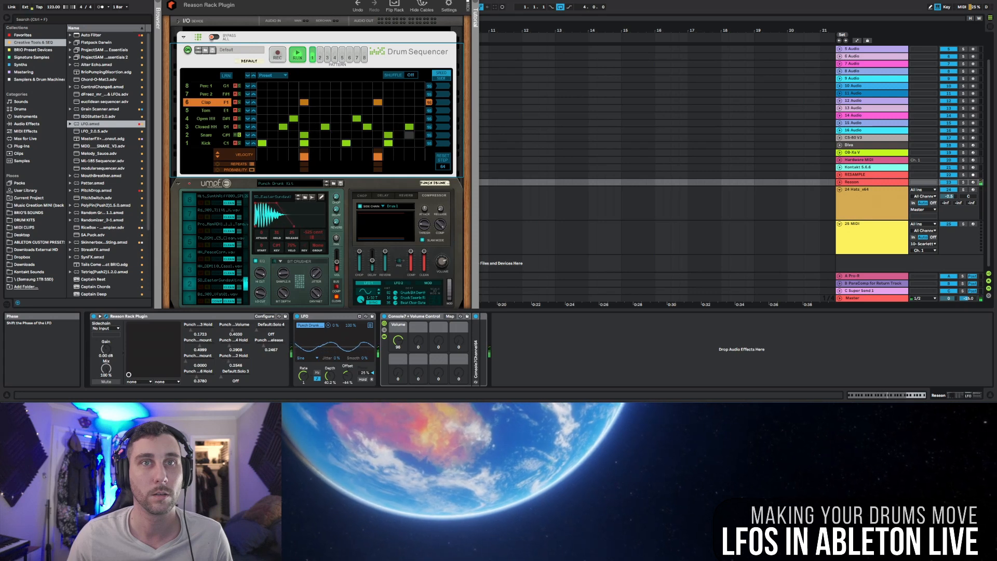
{"action": "left_click_drag", "start_coordinate": [334, 379], "coordinate": [346, 362]}
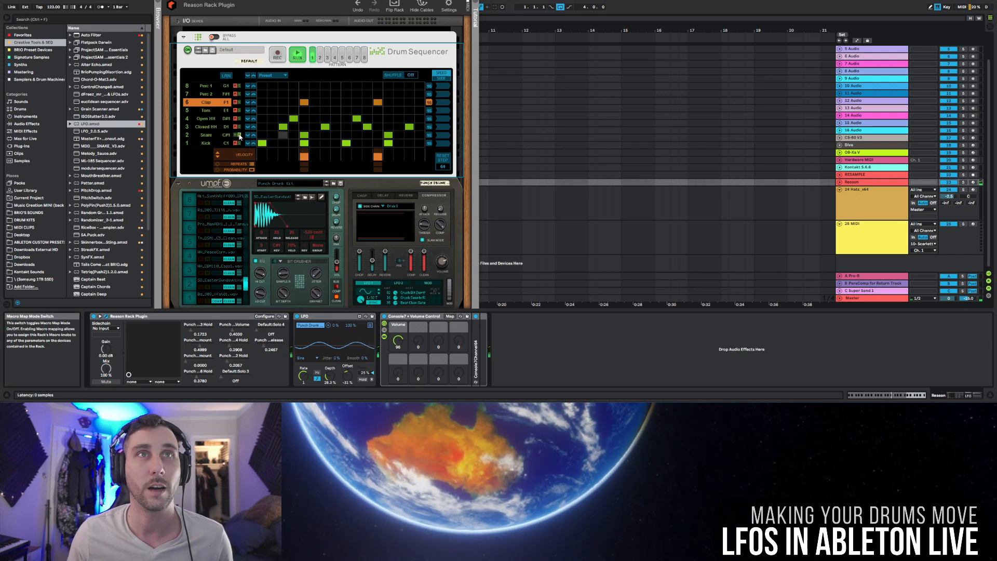
{"action": "left_click", "coordinate": [235, 162]}
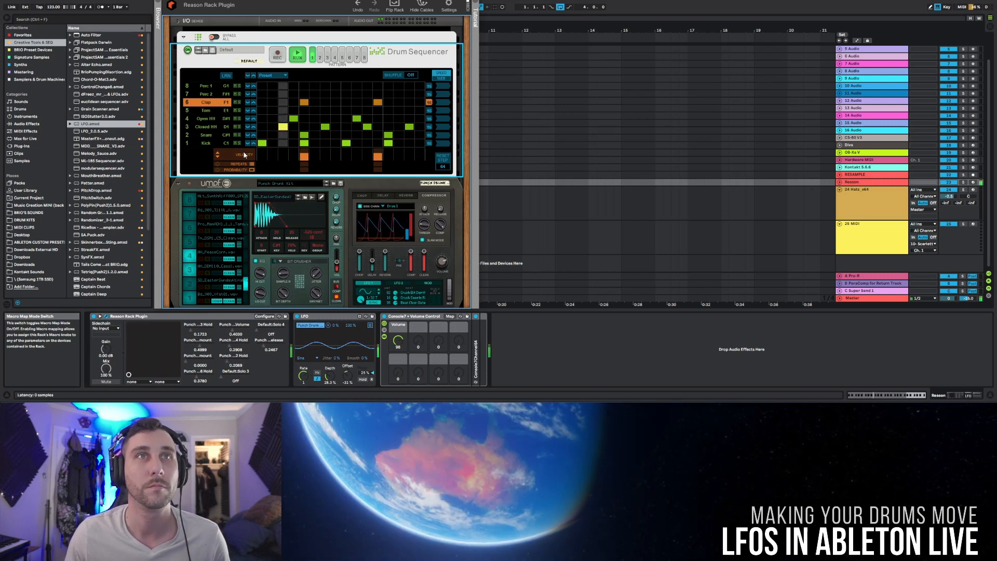
{"action": "key", "text": "space"}
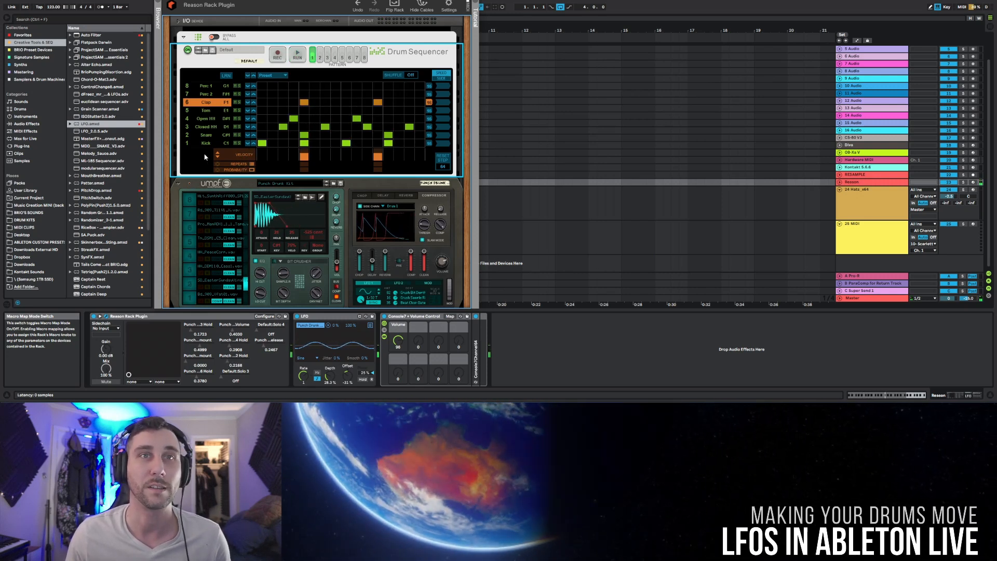
Step: Insert a second LFO.amxd device directly after the first LFO
{"action": "left_click", "coordinate": [93, 124]}
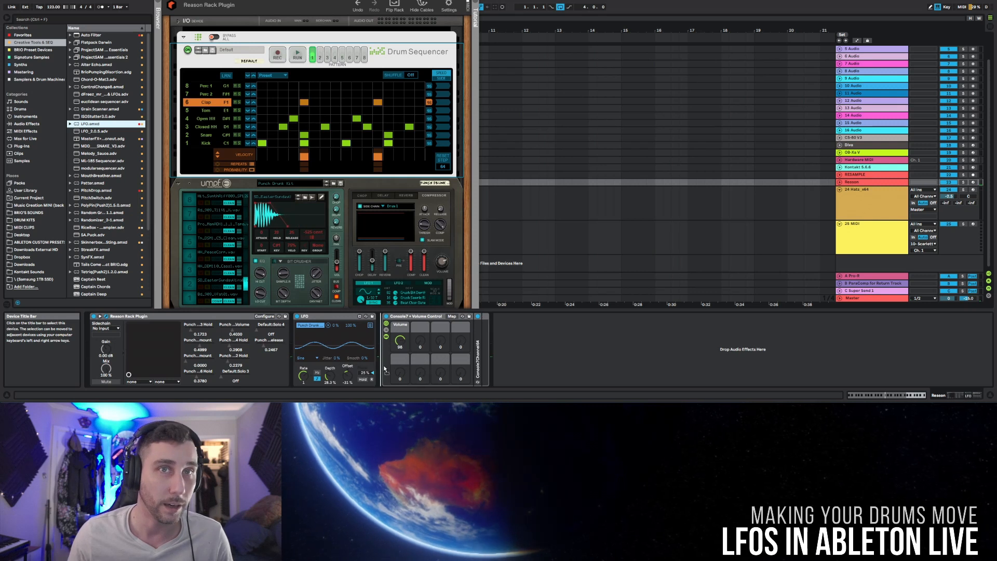
{"action": "left_click_drag", "start_coordinate": [375, 362], "coordinate": [382, 362]}
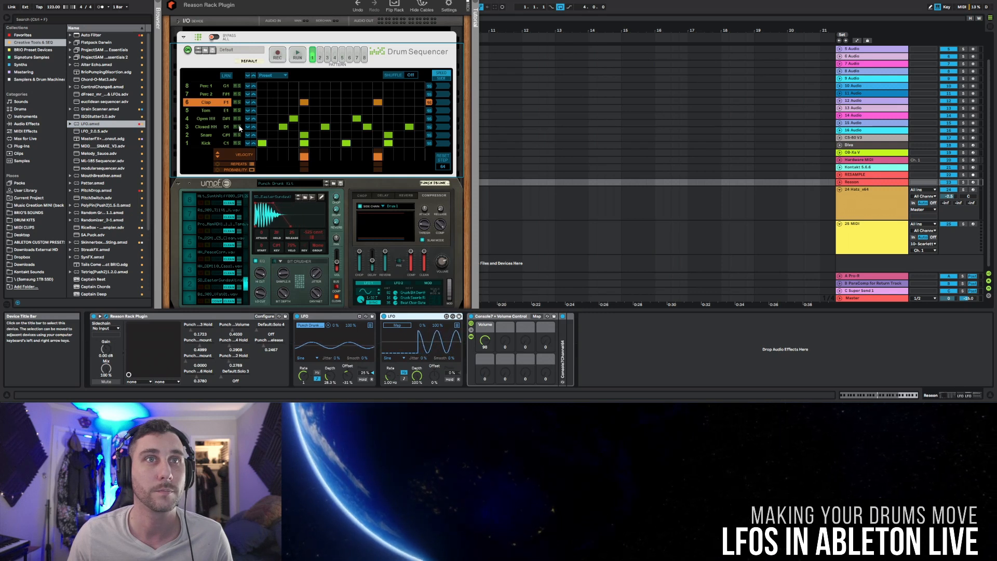
Step: Solo the Closed HH lane, vary the velocities of its steps and stop playback
{"action": "left_click", "coordinate": [239, 127]}
{"action": "left_click", "coordinate": [208, 127]}
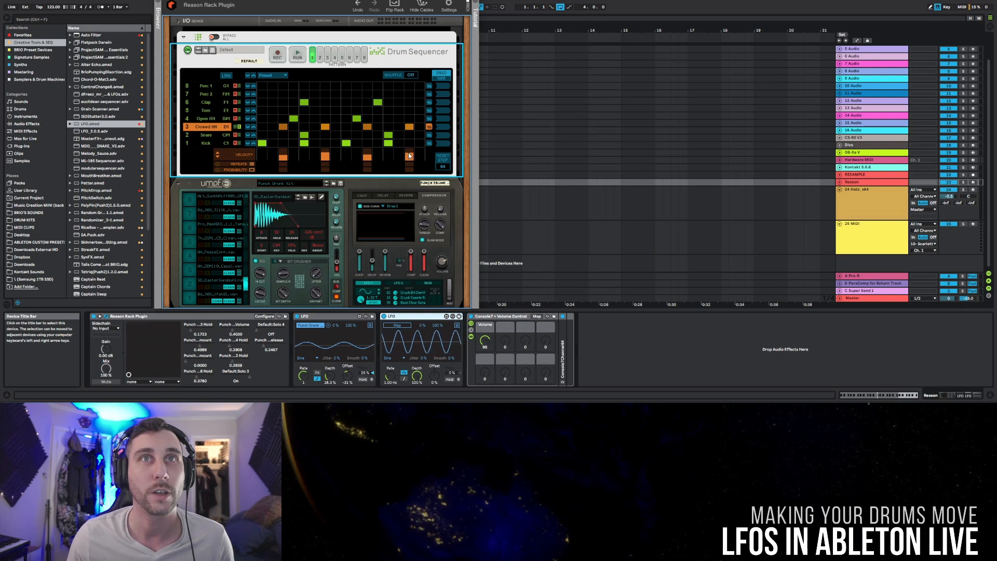
{"action": "key", "text": "space"}
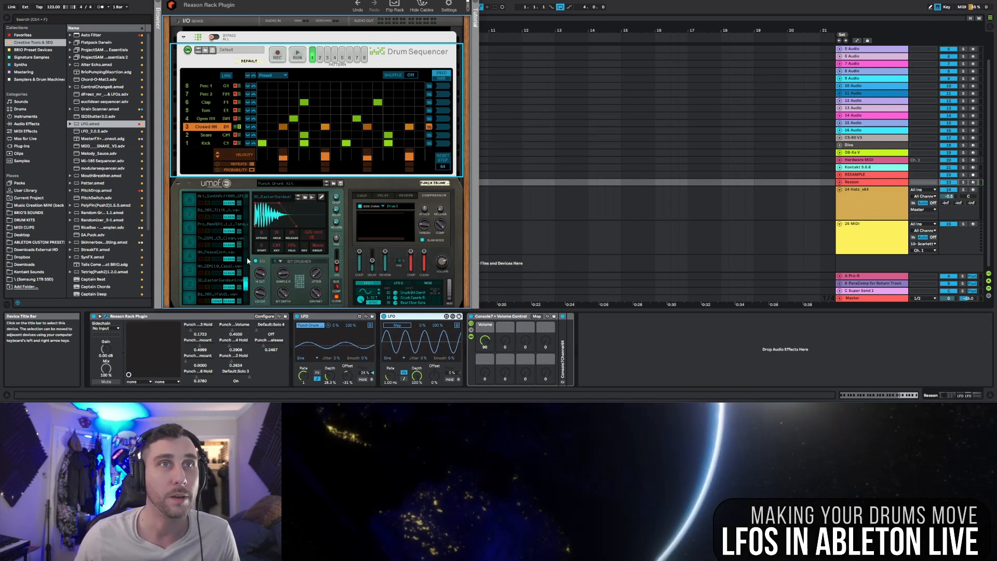
Step: Map the second LFO to the closed hi-hat channel's Hold parameter in Umpf and reduce its depth to about 22%
{"action": "left_click", "coordinate": [246, 271]}
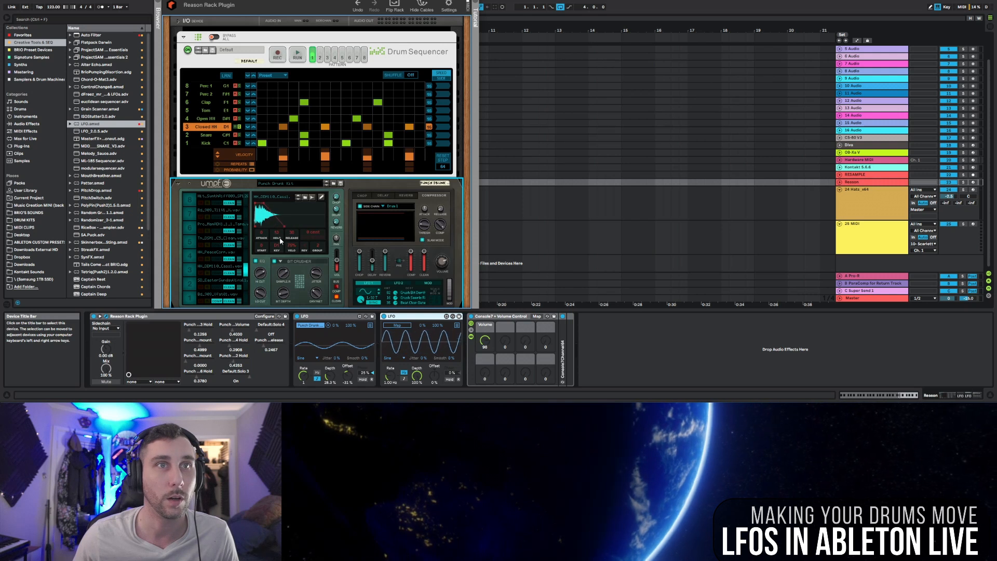
{"action": "left_click", "coordinate": [396, 326]}
{"action": "left_click", "coordinate": [199, 331]}
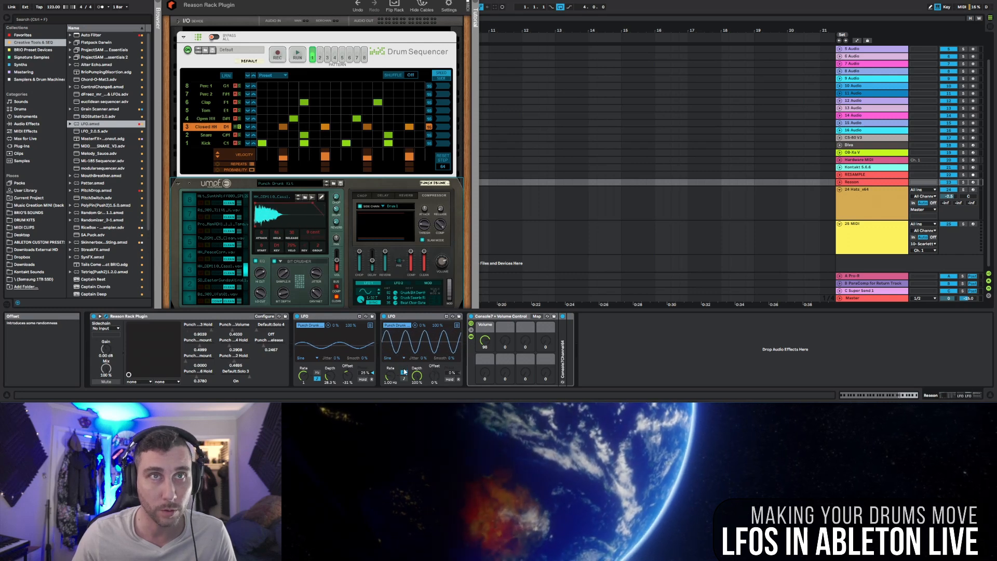
{"action": "left_click_drag", "start_coordinate": [416, 376], "coordinate": [416, 417]}
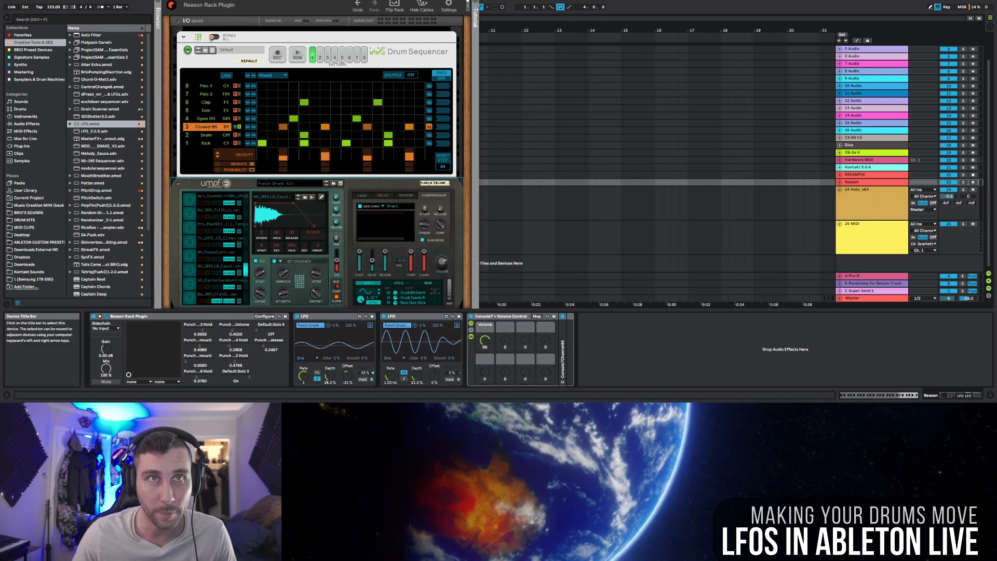
Step: Play the soloed closed hi-hat and tune its LFO to a synced 3/4 rate, about 33% depth, -43% offset and a shifted phase
{"action": "key", "text": "space"}
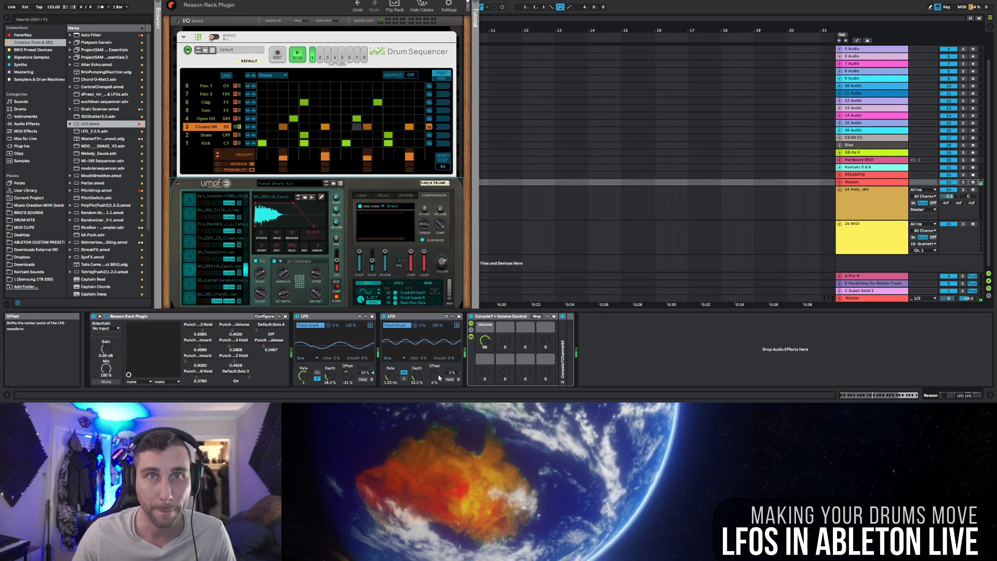
{"action": "left_click_drag", "start_coordinate": [434, 375], "coordinate": [434, 397]}
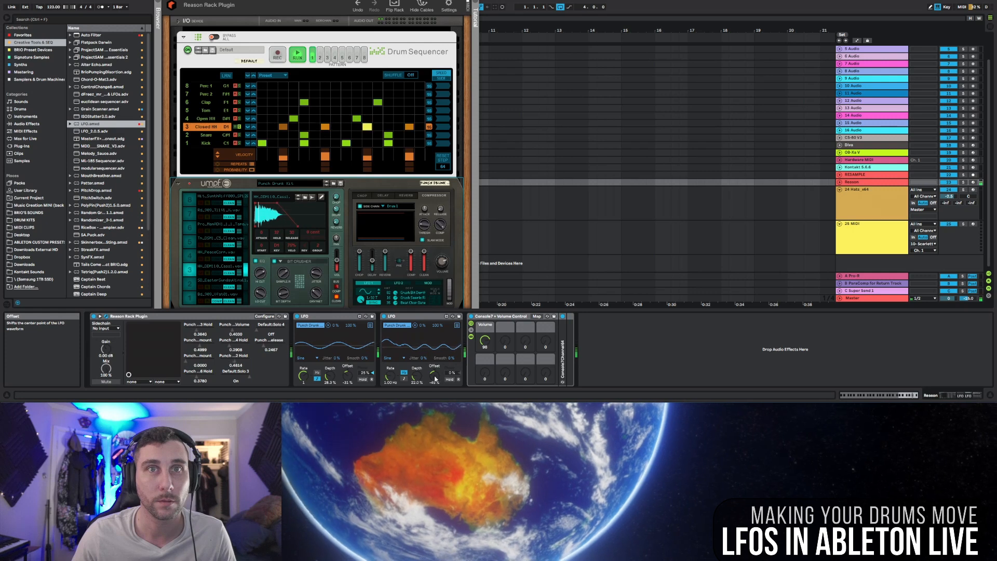
{"action": "left_click", "coordinate": [404, 379]}
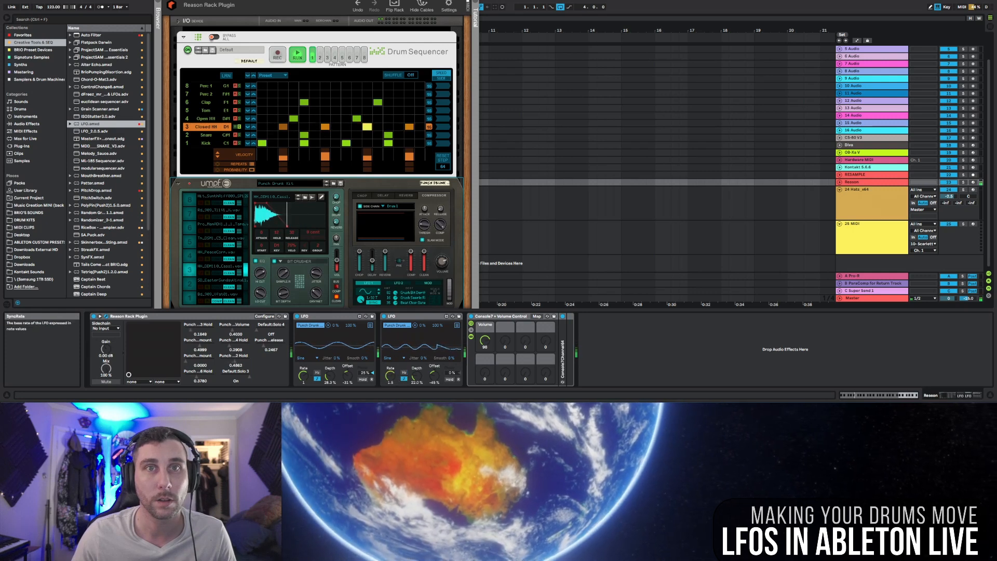
{"action": "left_click_drag", "start_coordinate": [390, 376], "coordinate": [390, 368]}
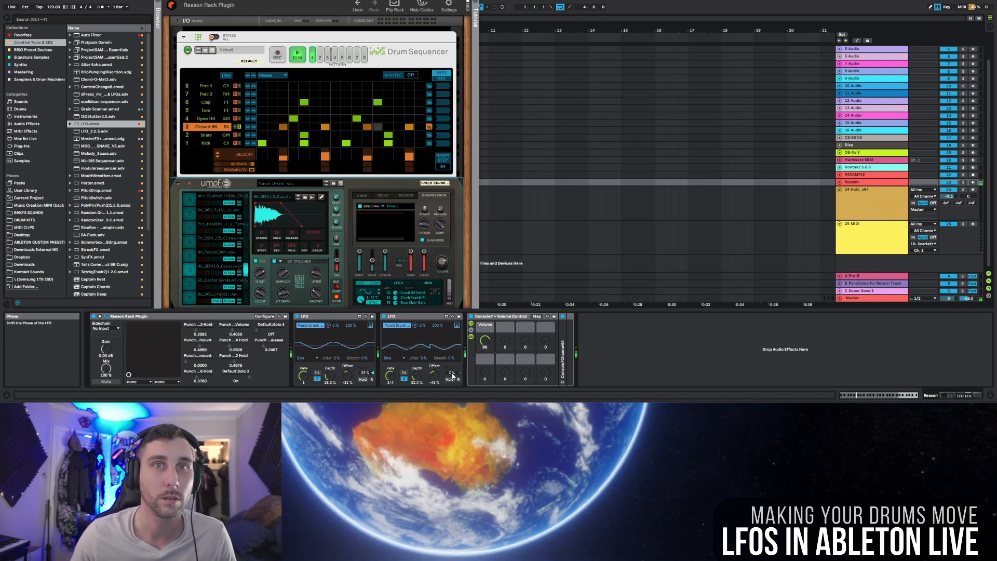
{"action": "left_click_drag", "start_coordinate": [452, 372], "coordinate": [452, 371]}
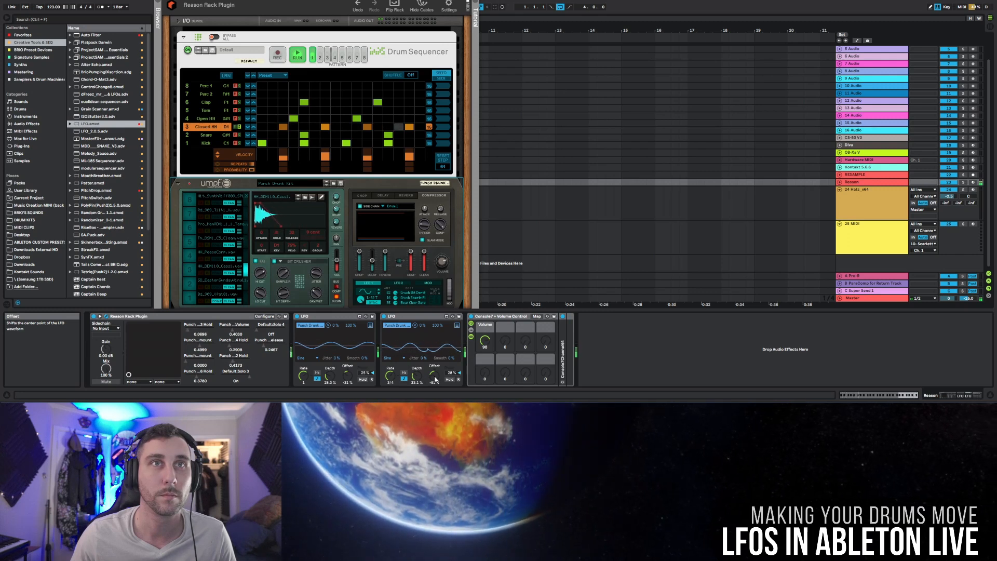
{"action": "mouse_move", "coordinate": [435, 380]}
{"action": "left_mouse_down"}
{"action": "mouse_move", "coordinate": [453, 384]}
{"action": "mouse_move", "coordinate": [432, 375]}
{"action": "left_mouse_up"}
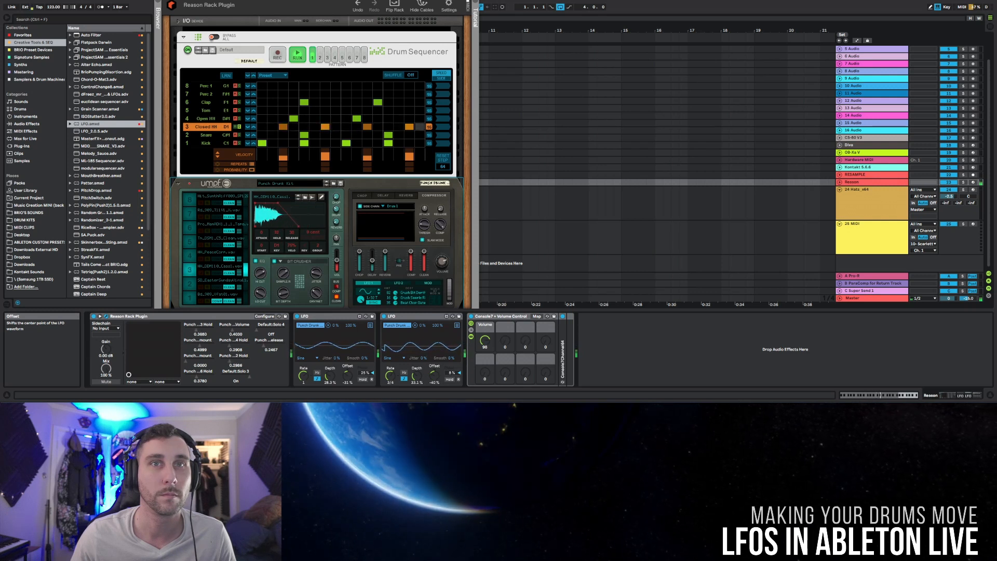
{"action": "left_click_drag", "start_coordinate": [433, 378], "coordinate": [434, 380]}
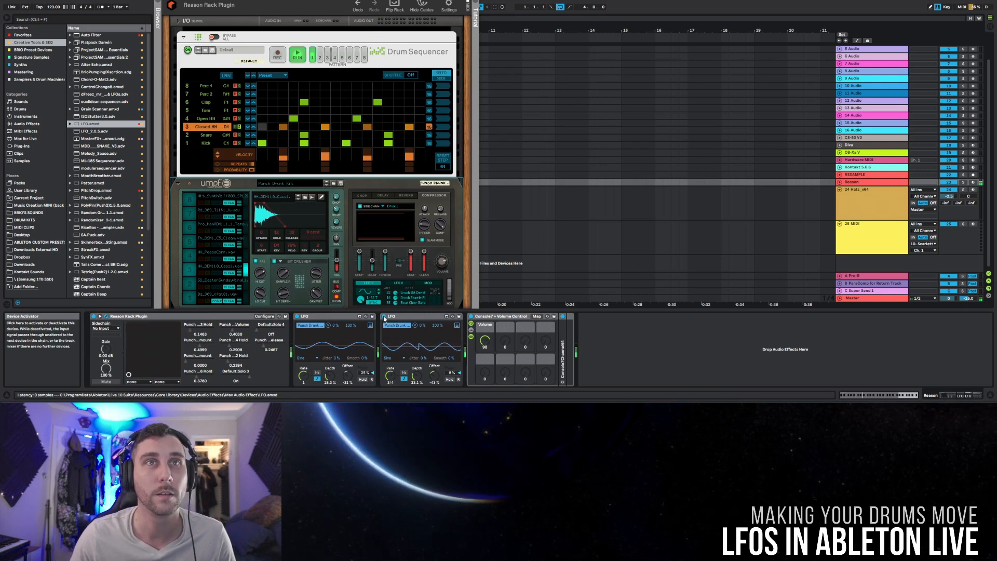
Step: Compare the hi-hat with its LFO off and on, unsolo the Closed HH lane and stop playback
{"action": "left_click", "coordinate": [384, 317]}
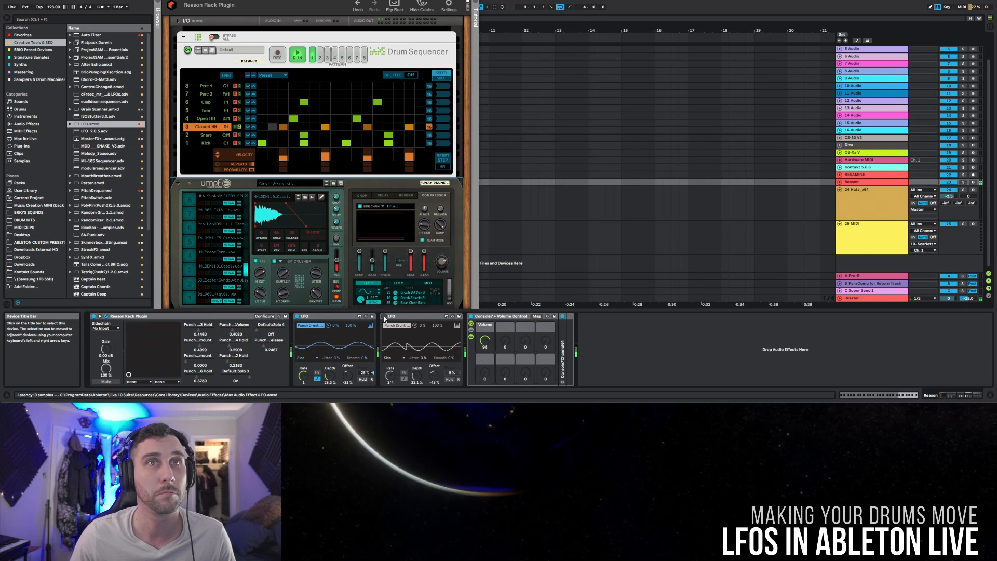
{"action": "left_click", "coordinate": [385, 317]}
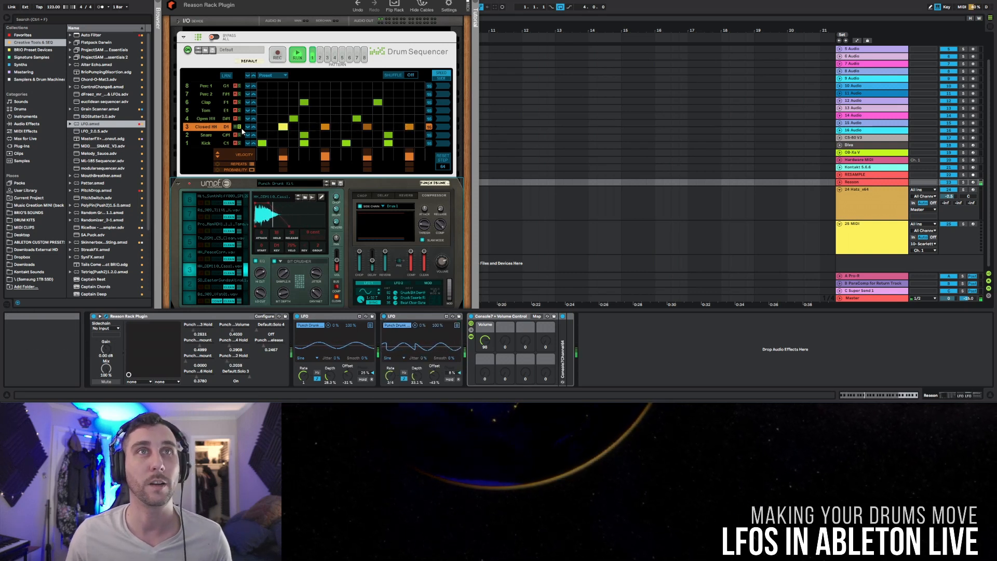
{"action": "left_click", "coordinate": [239, 127]}
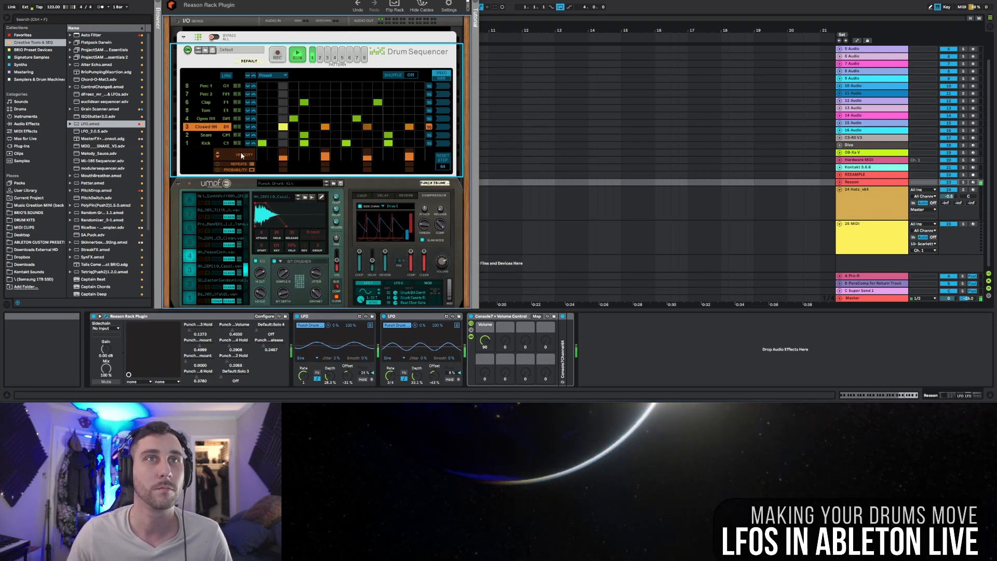
{"action": "key", "text": "space"}
Step: Group the two LFO devices into one Audio Effect Rack
{"action": "left_click", "coordinate": [333, 316]}
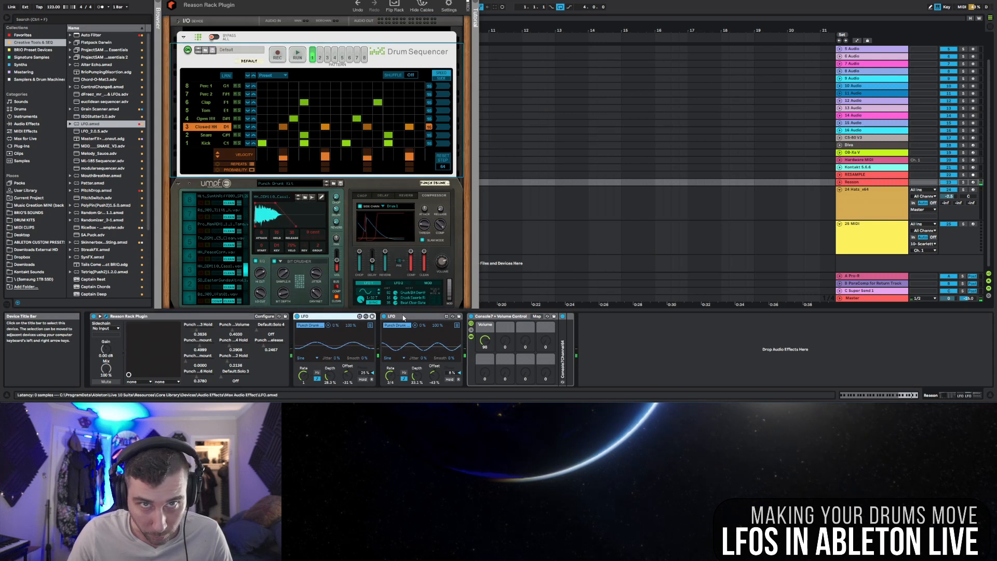
{"action": "left_click", "coordinate": [406, 316], "text": "shift"}
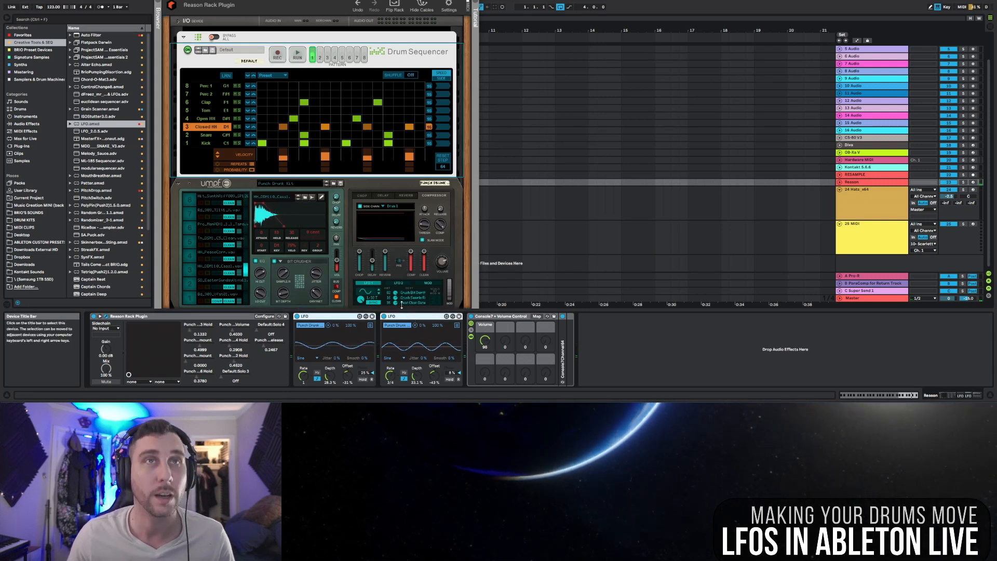
{"action": "key", "text": "ctrl+g"}
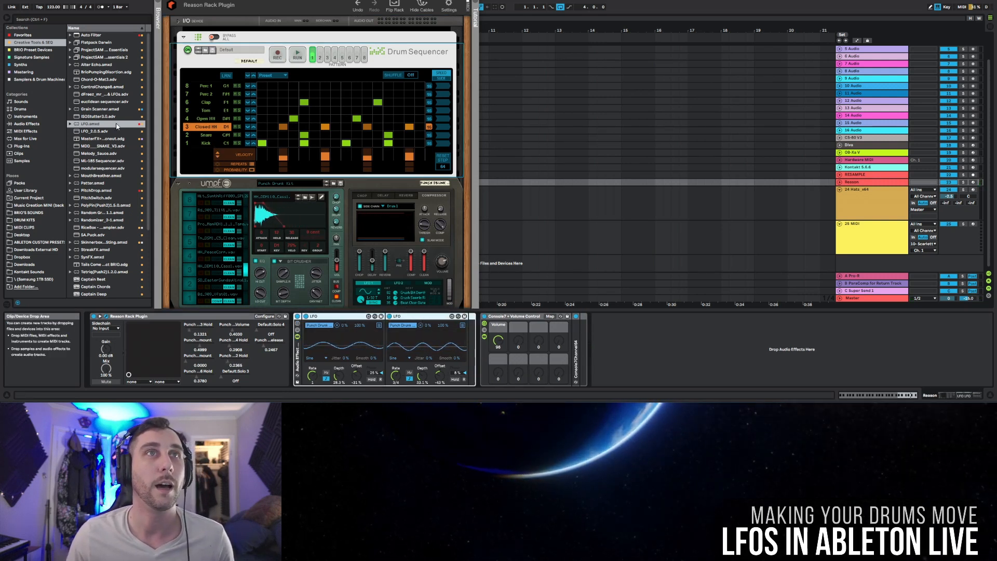
Step: Add a third LFO.amxd at the end of the rack and map it to the open hi-hat channel's Hold parameter in Umpf
{"action": "left_click_drag", "start_coordinate": [90, 125], "coordinate": [451, 323]}
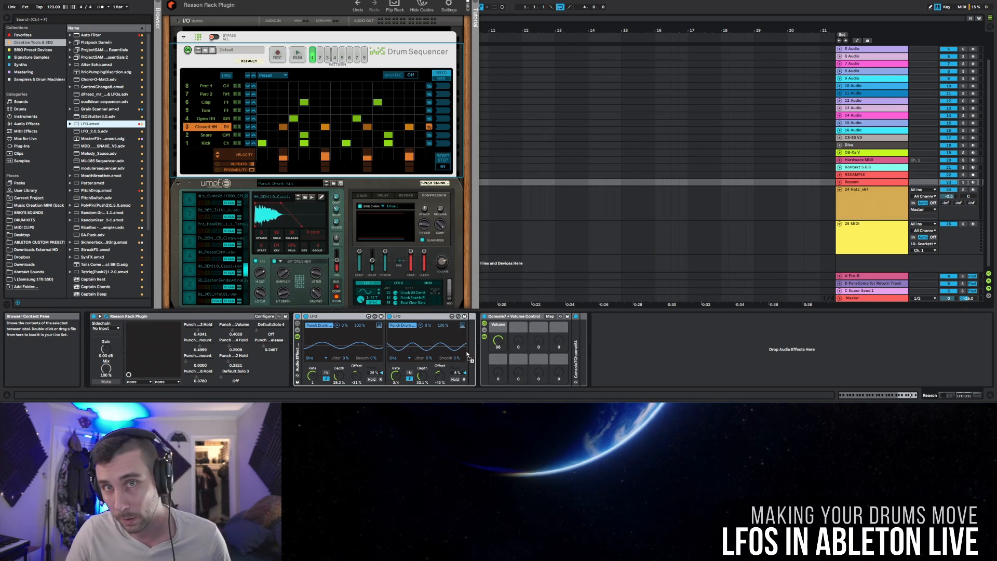
{"action": "left_click", "coordinate": [211, 119]}
{"action": "left_click", "coordinate": [246, 257]}
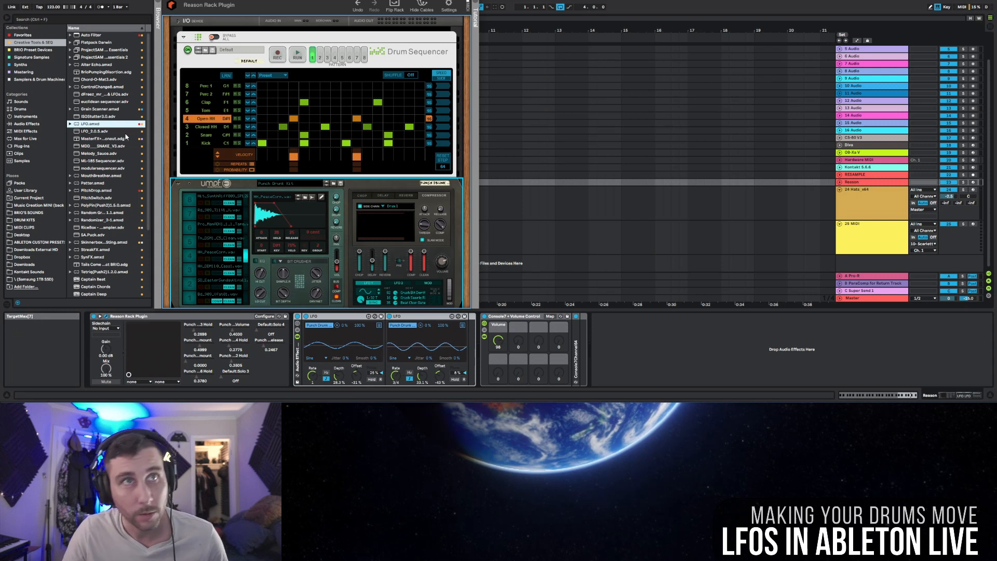
{"action": "left_click_drag", "start_coordinate": [445, 349], "coordinate": [472, 342]}
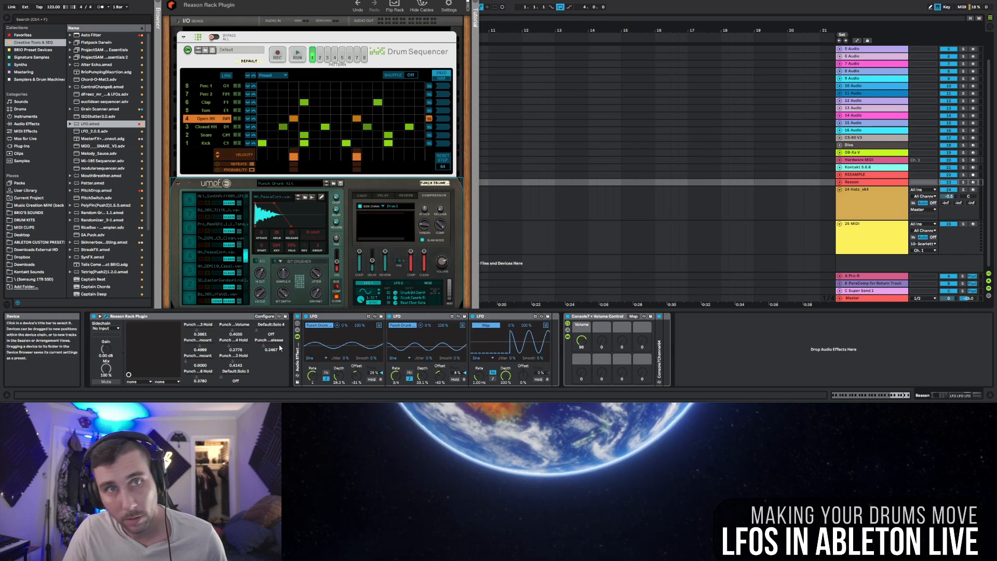
{"action": "left_click", "coordinate": [234, 344]}
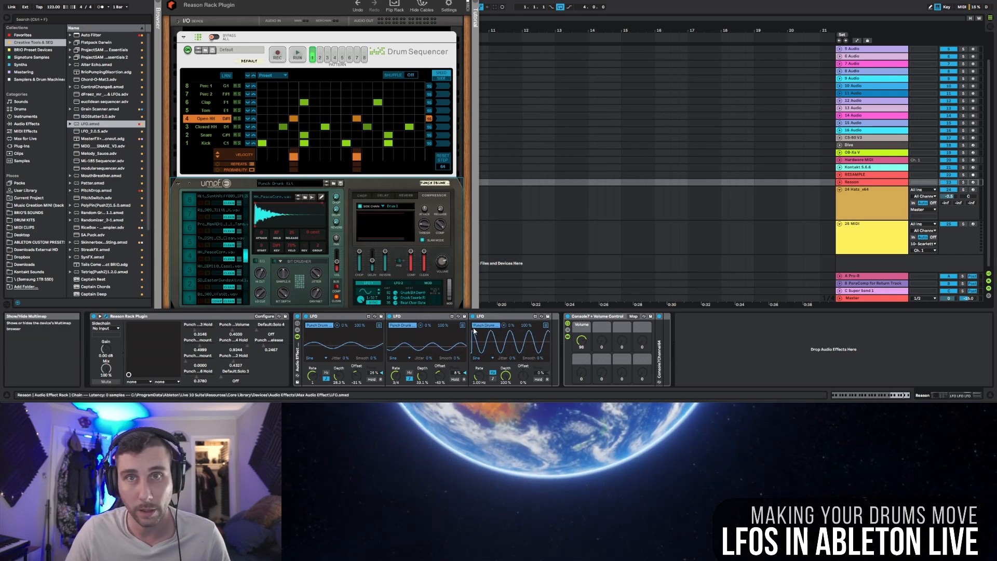
Step: Set the third LFO to a free-running 0.41 Hz rate, reduce its depth to about 29% and lower its offset below zero
{"action": "left_click_drag", "start_coordinate": [505, 376], "coordinate": [505, 416]}
{"action": "left_click", "coordinate": [494, 377]}
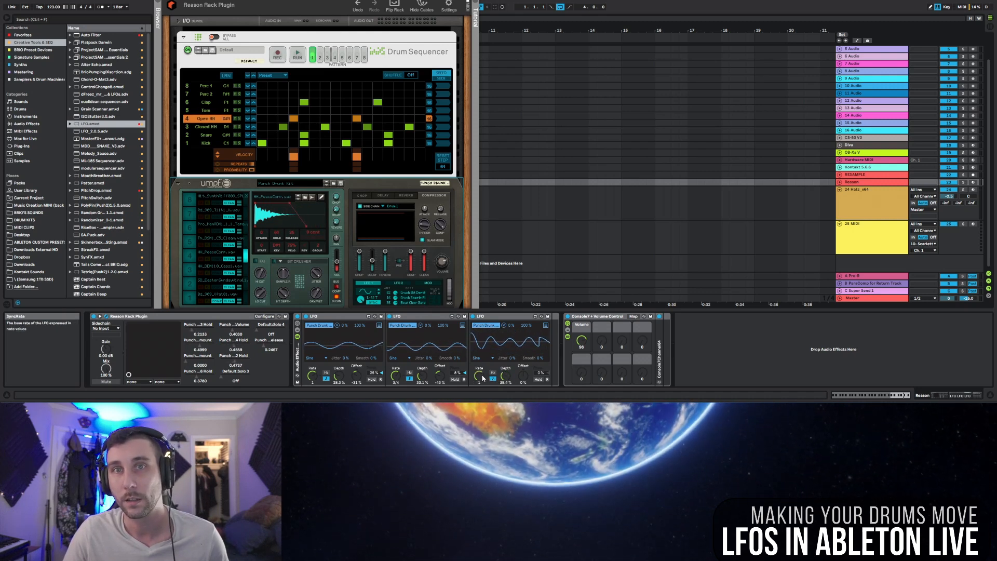
{"action": "left_click", "coordinate": [493, 373]}
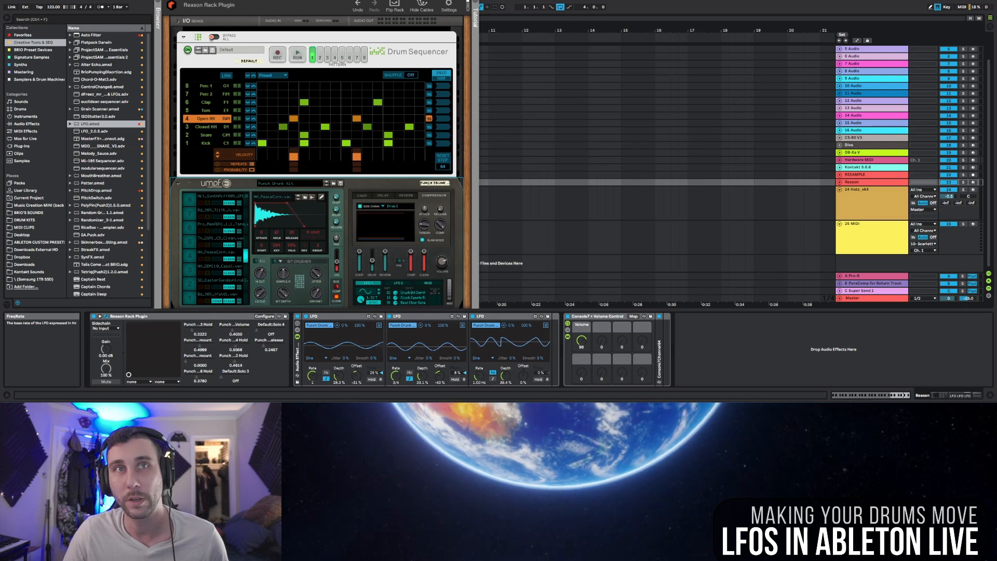
{"action": "left_click_drag", "start_coordinate": [479, 376], "coordinate": [479, 391]}
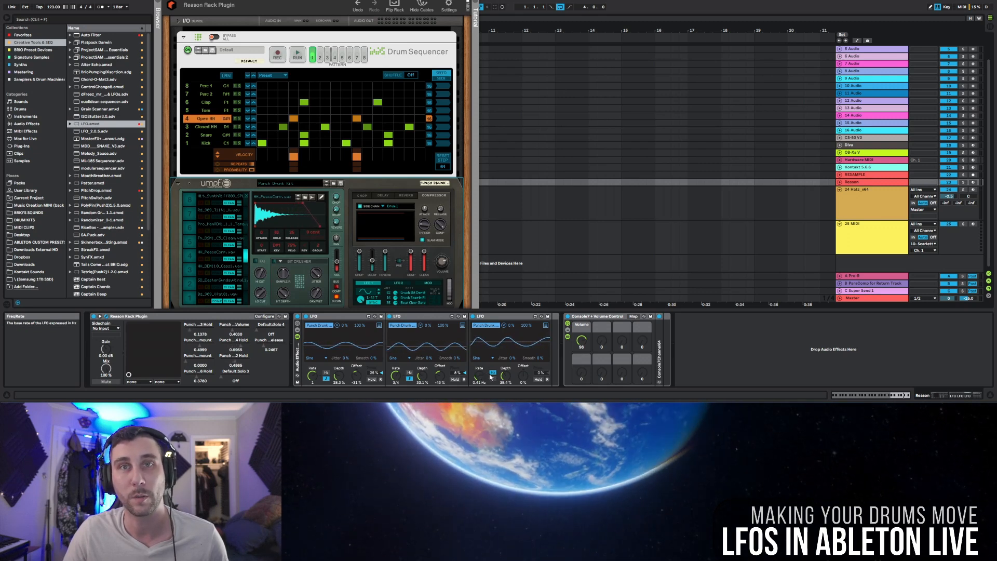
{"action": "left_click_drag", "start_coordinate": [523, 375], "coordinate": [523, 389]}
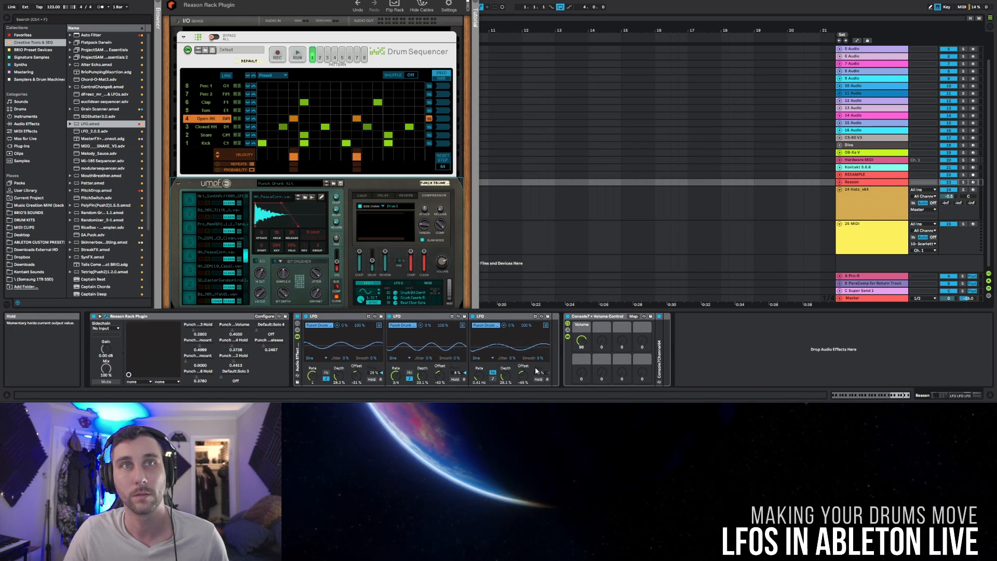
Step: Solo the Open HH lane and listen to its modulated Hold during playback
{"action": "left_click", "coordinate": [239, 119]}
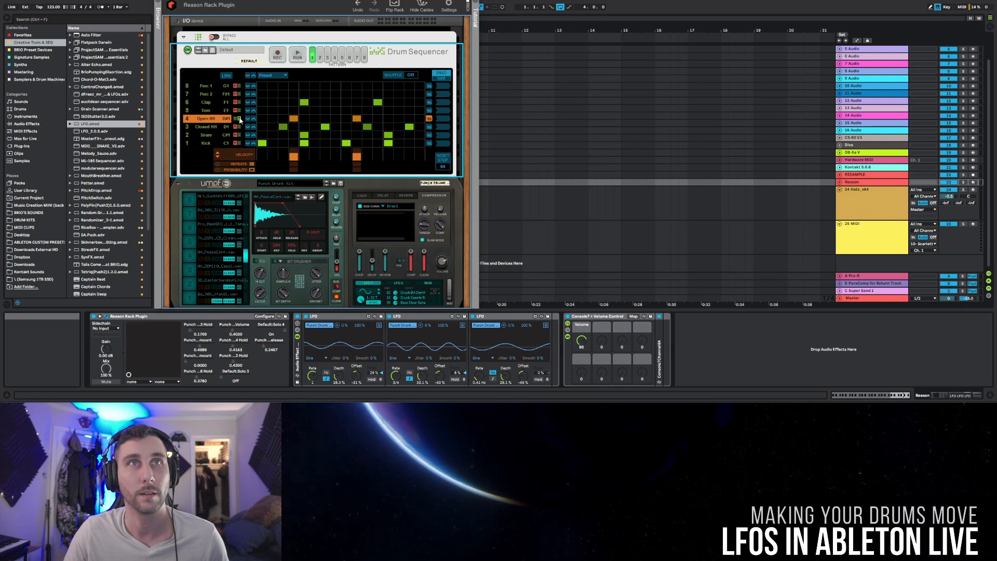
{"action": "key", "text": "space"}
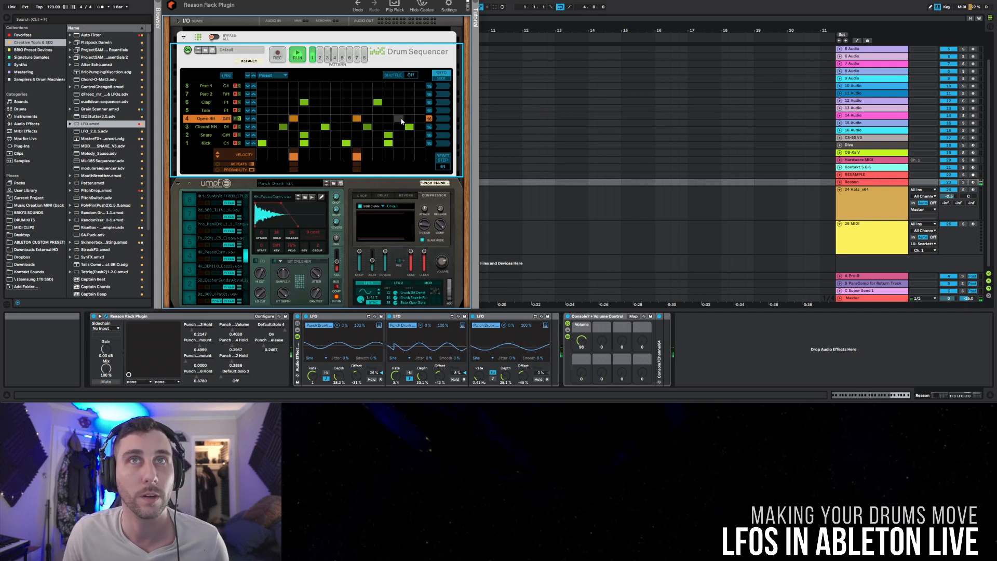
{"action": "key", "text": "space"}
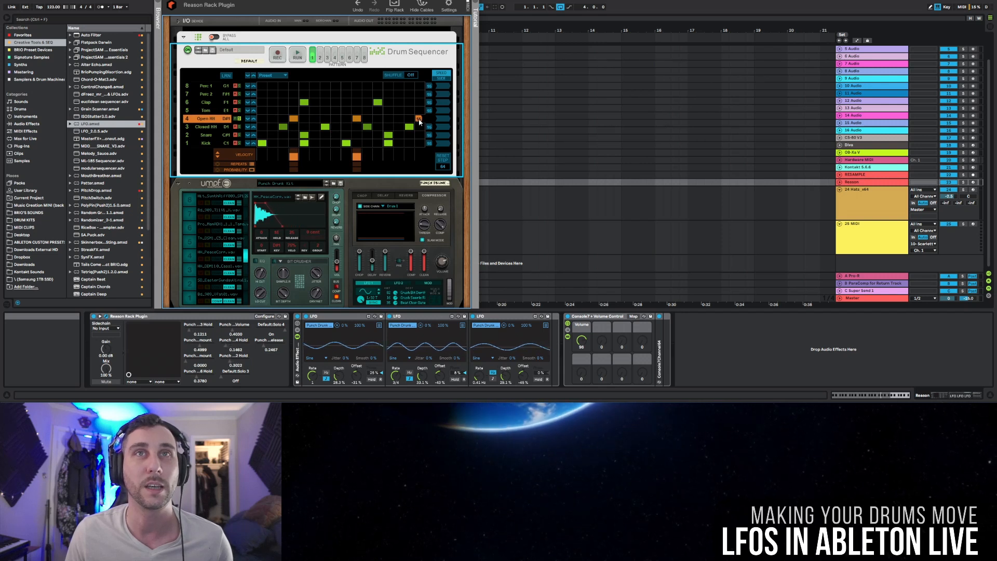
Step: Shorten the Open HH lane to 15 steps and set its playback direction to Pendulum
{"action": "left_click_drag", "start_coordinate": [429, 120], "coordinate": [418, 120]}
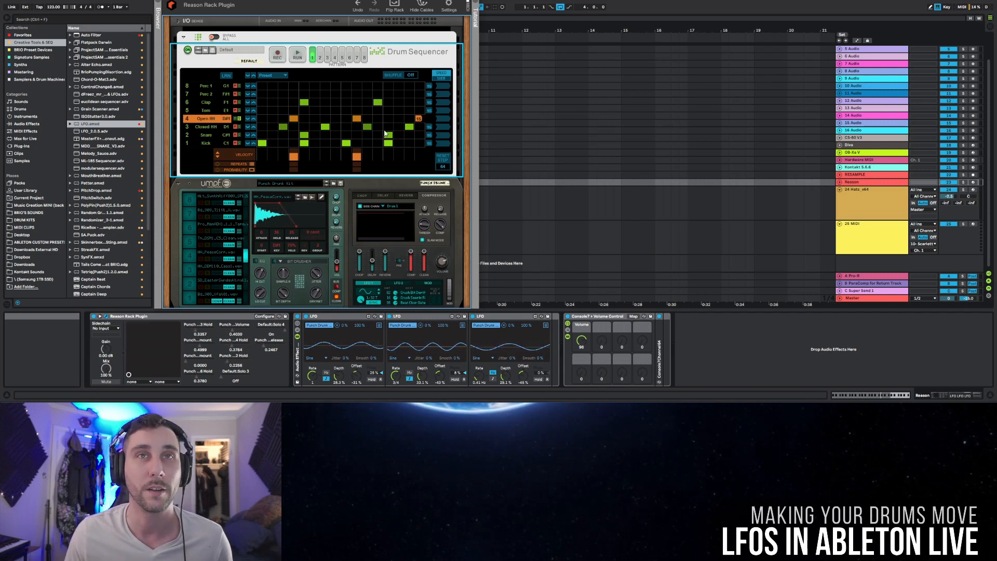
{"action": "left_click", "coordinate": [443, 126]}
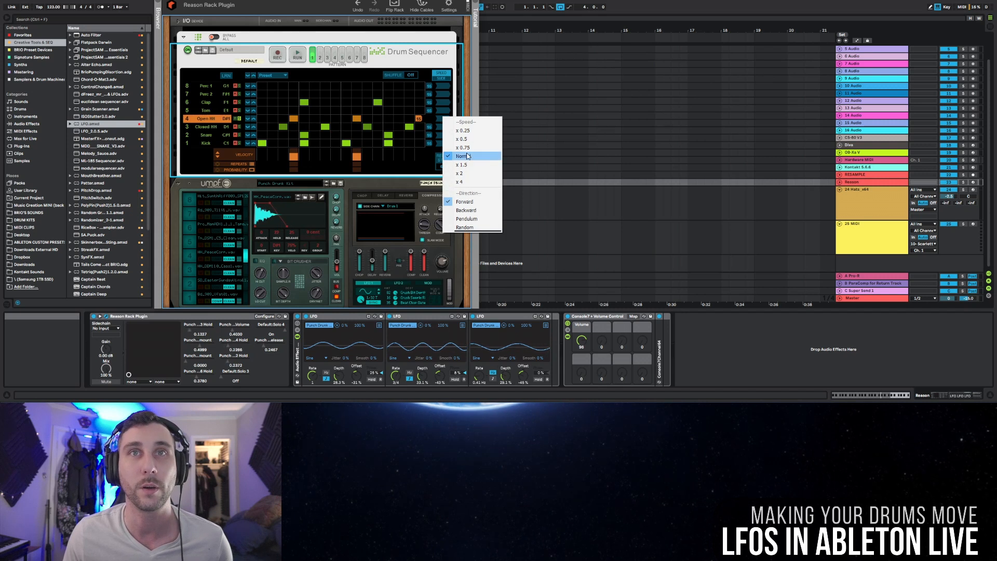
{"action": "left_click", "coordinate": [467, 218]}
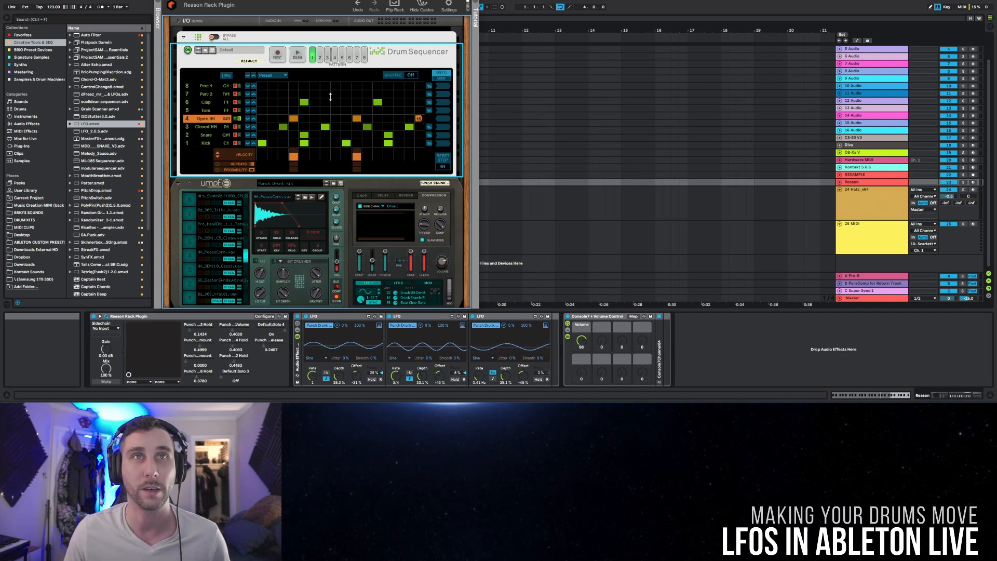
Step: Play the shortened Open HH lane on its own, unsolo it to hear the full beat, and stop playback
{"action": "key", "text": "space"}
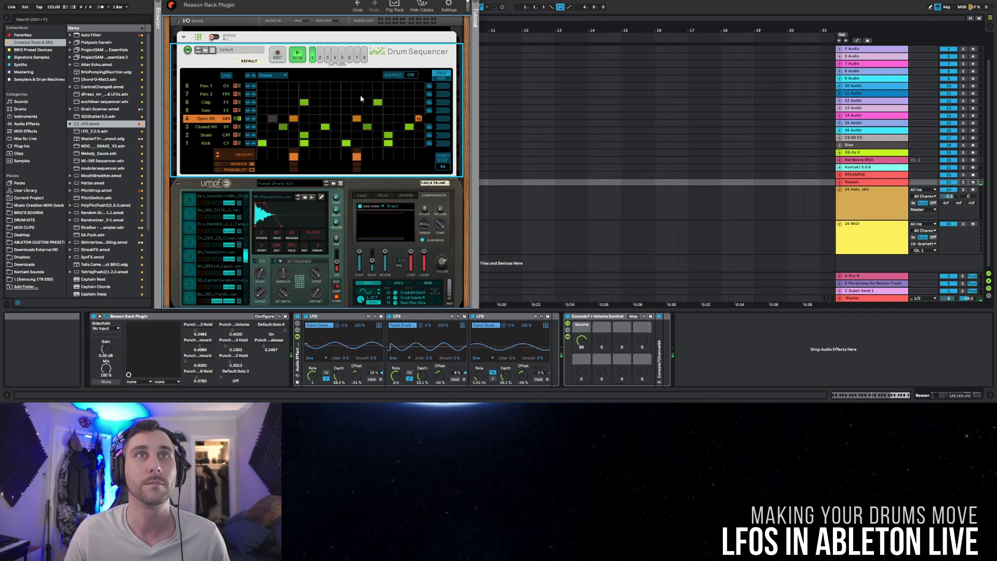
{"action": "left_click", "coordinate": [239, 119]}
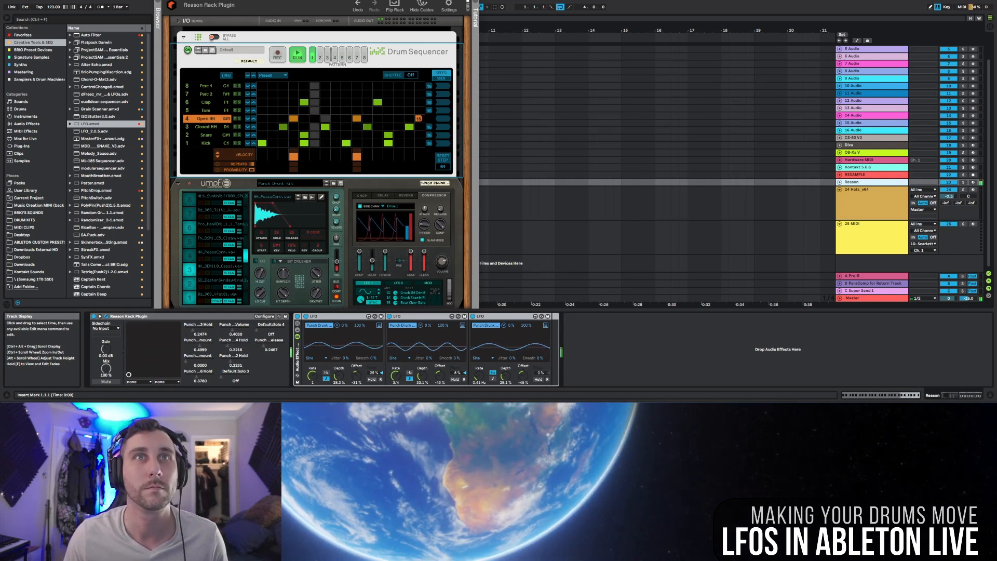
{"action": "key", "text": "space"}
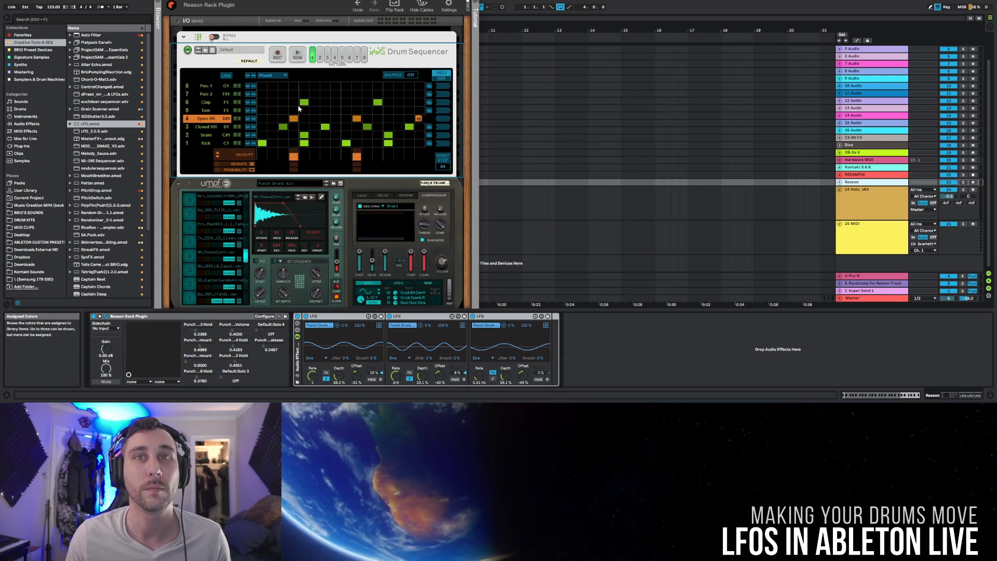
Step: Rename the Clap lane in the Drum Sequencer as Bass
{"action": "left_click", "coordinate": [213, 103]}
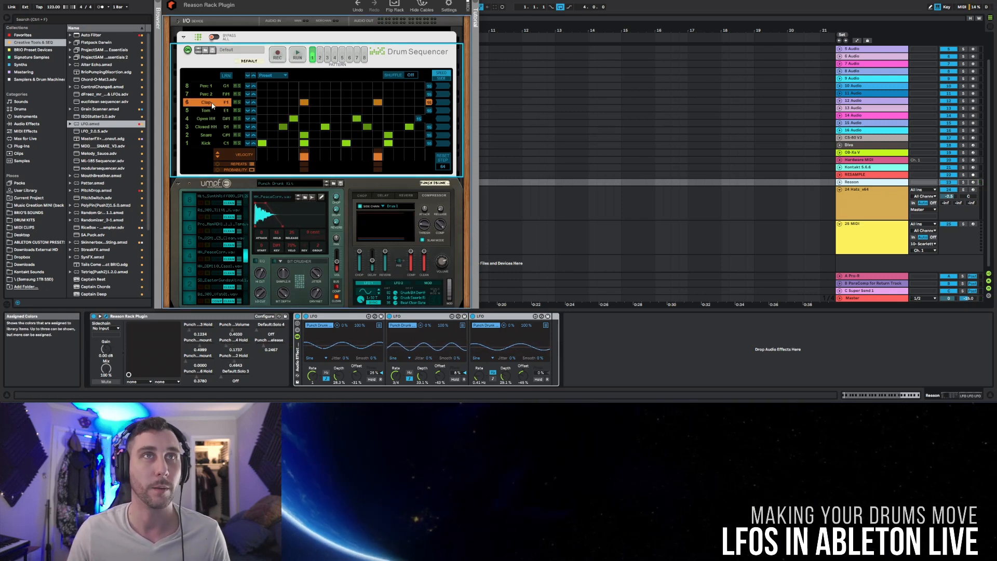
{"action": "double_click", "coordinate": [213, 103]}
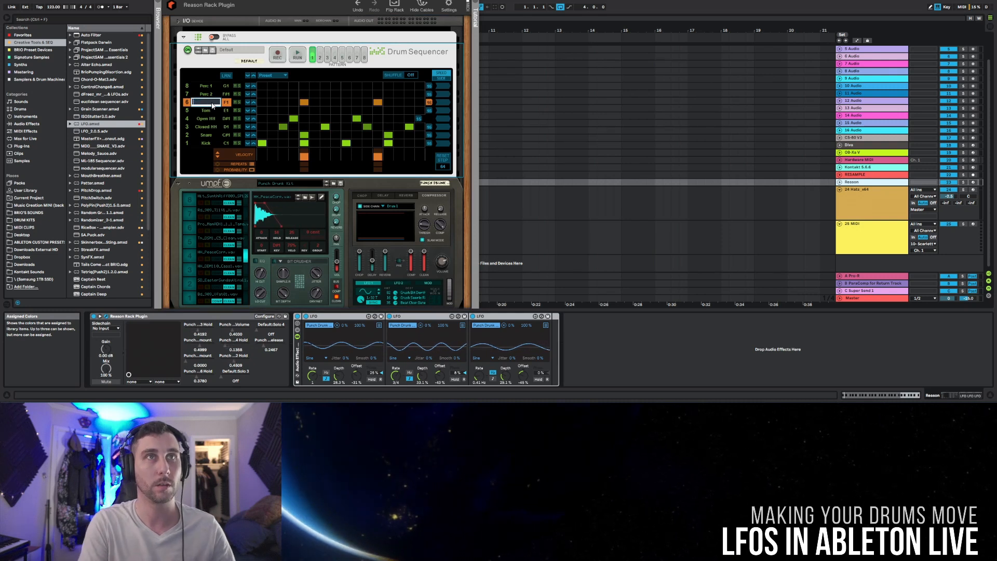
Step: Add a fourth LFO to the rack and map it to the Bass drum's Hold, with depth about 21.3% and offset -47%
{"action": "left_click", "coordinate": [76, 124]}
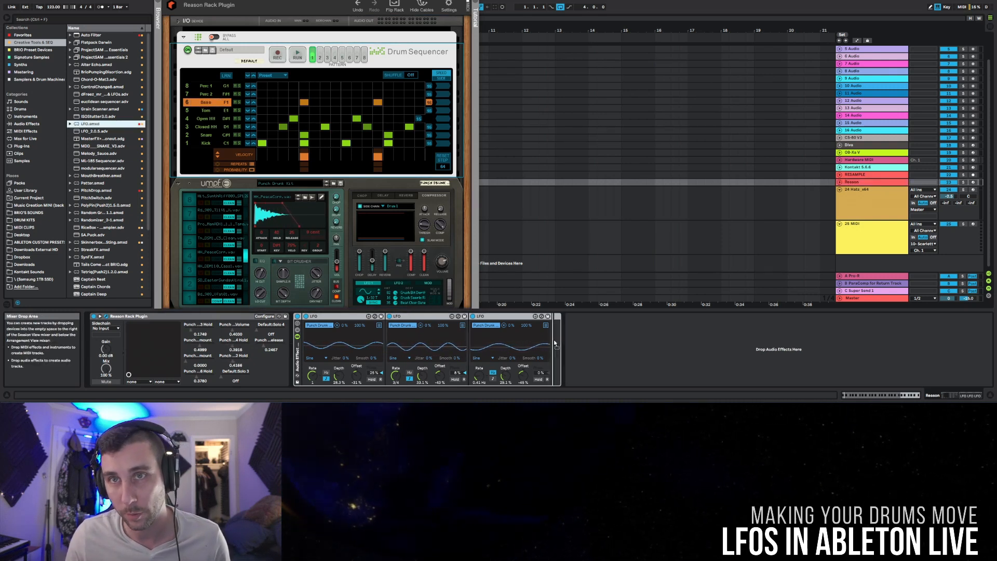
{"action": "left_click_drag", "start_coordinate": [550, 342], "coordinate": [570, 339]}
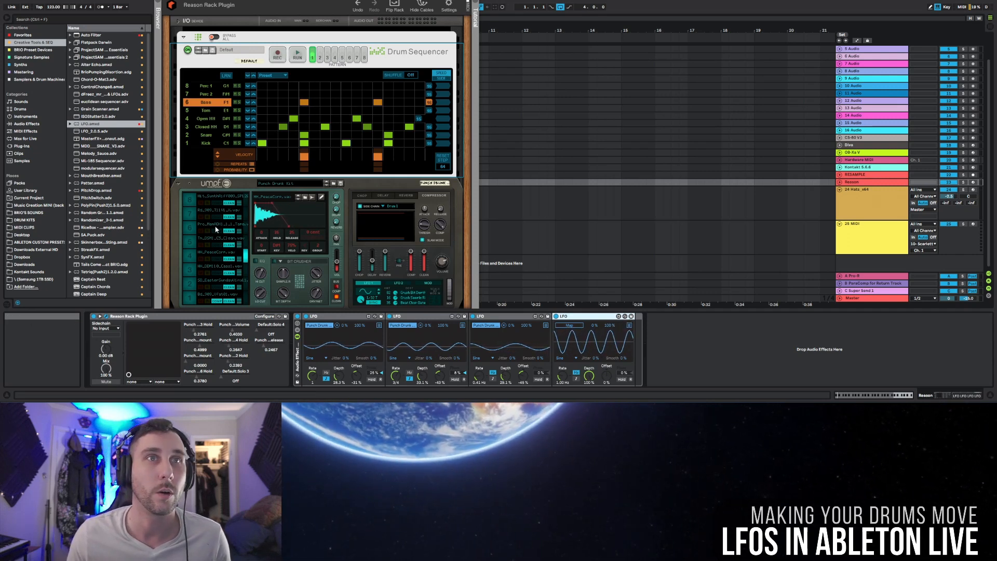
{"action": "left_click", "coordinate": [248, 233]}
{"action": "key", "text": "space"}
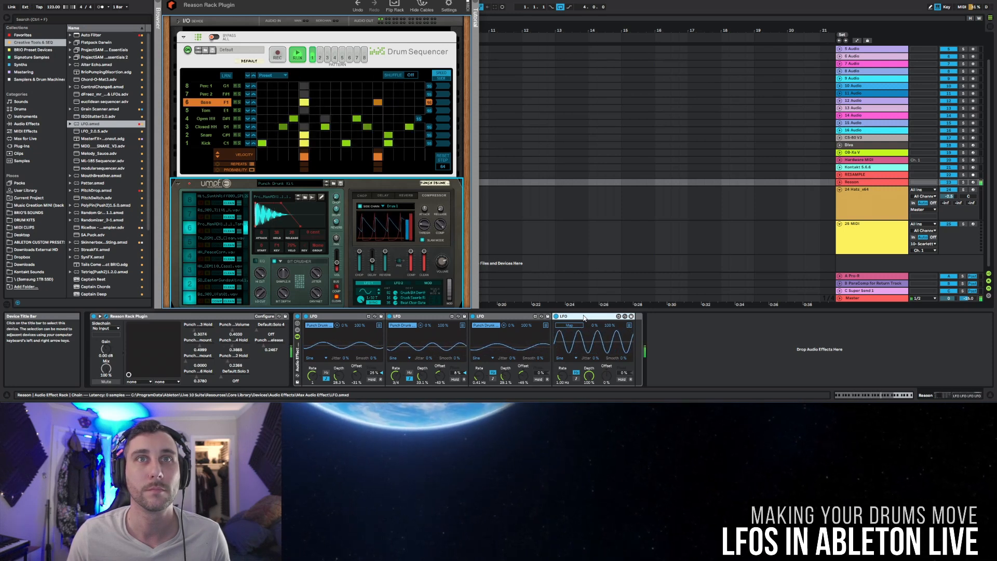
{"action": "key", "text": "space"}
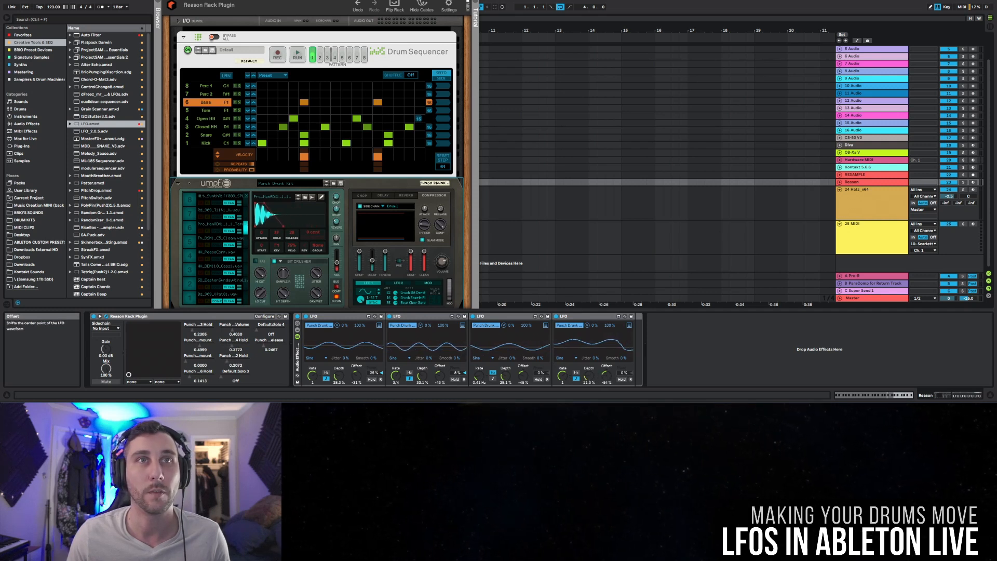
Step: Solo the Bass lane during playback and raise the fourth LFO's depth to about 30.7%, ending with the lane unsoloed
{"action": "left_click", "coordinate": [237, 103]}
{"action": "key", "text": "space"}
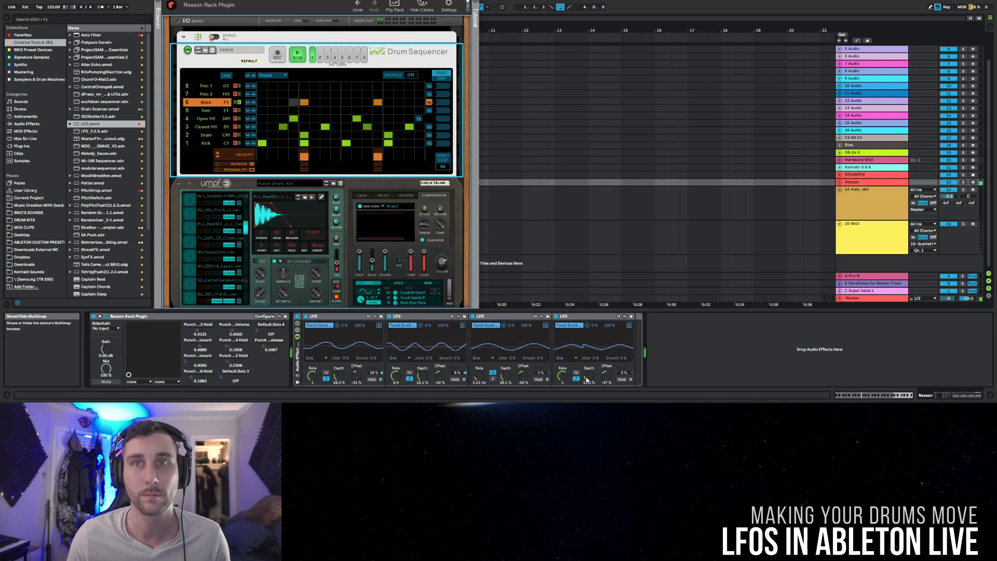
{"action": "left_click_drag", "start_coordinate": [589, 375], "coordinate": [589, 370]}
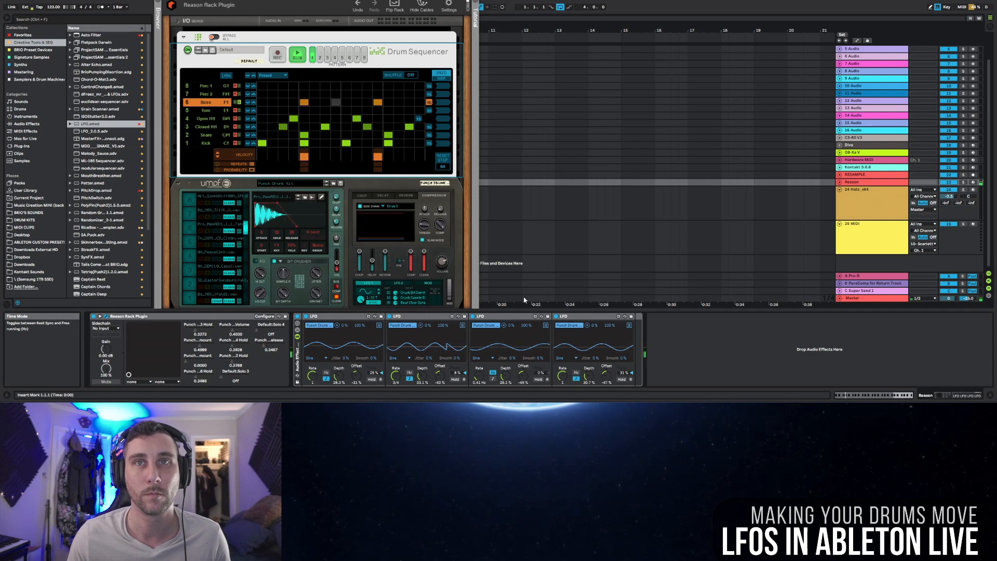
{"action": "key", "text": "space"}
{"action": "left_click", "coordinate": [238, 102]}
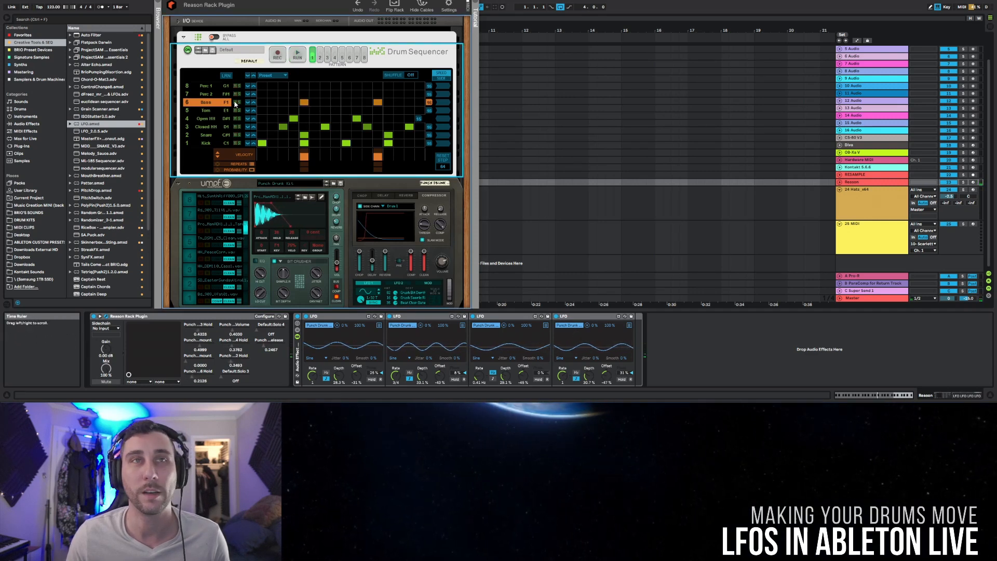
Step: Play the full beat and compare it with the LFO rack deactivated and activated, ending with the rack on and playback stopped
{"action": "key", "text": "space"}
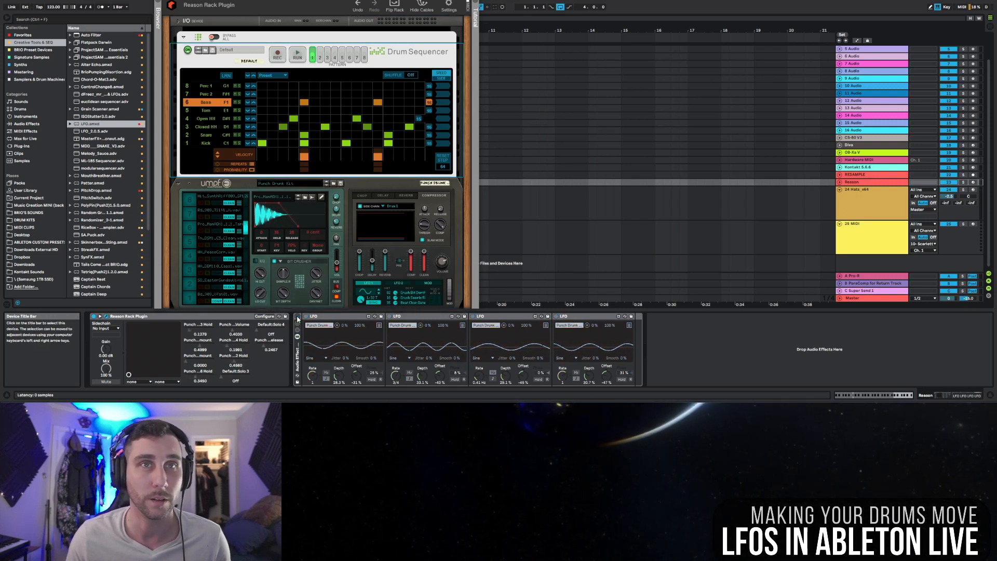
{"action": "key", "text": "space"}
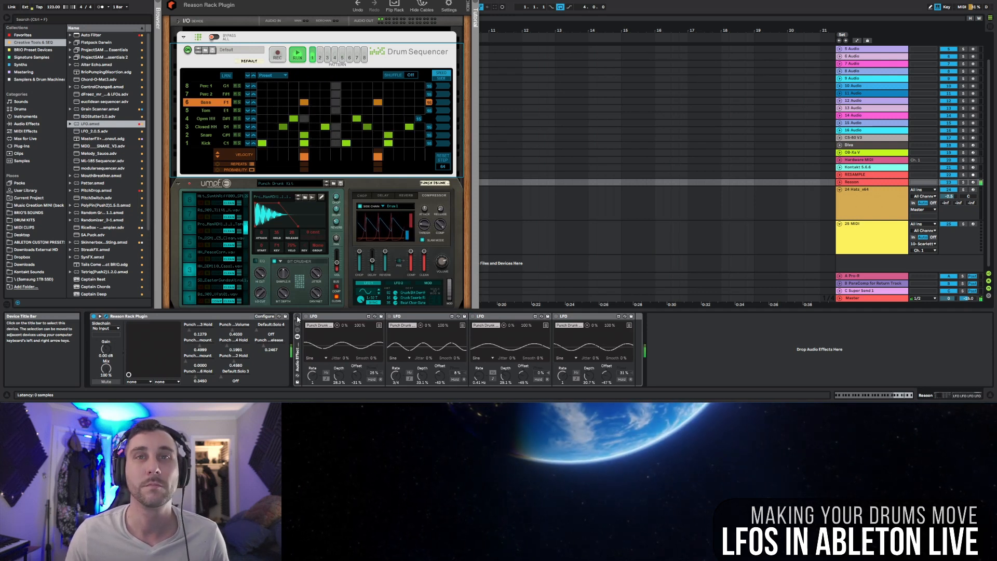
{"action": "left_click", "coordinate": [297, 317]}
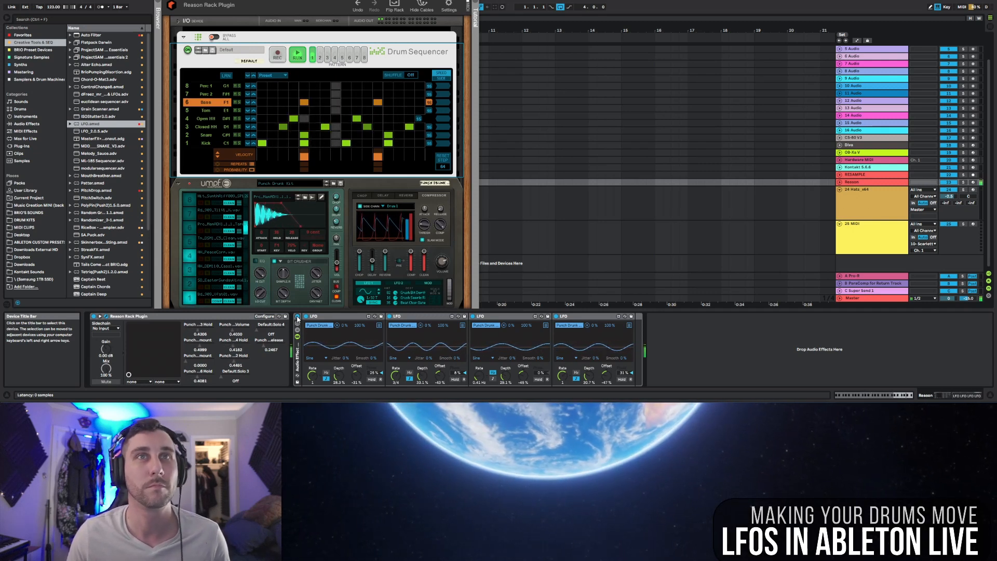
{"action": "left_click", "coordinate": [298, 316]}
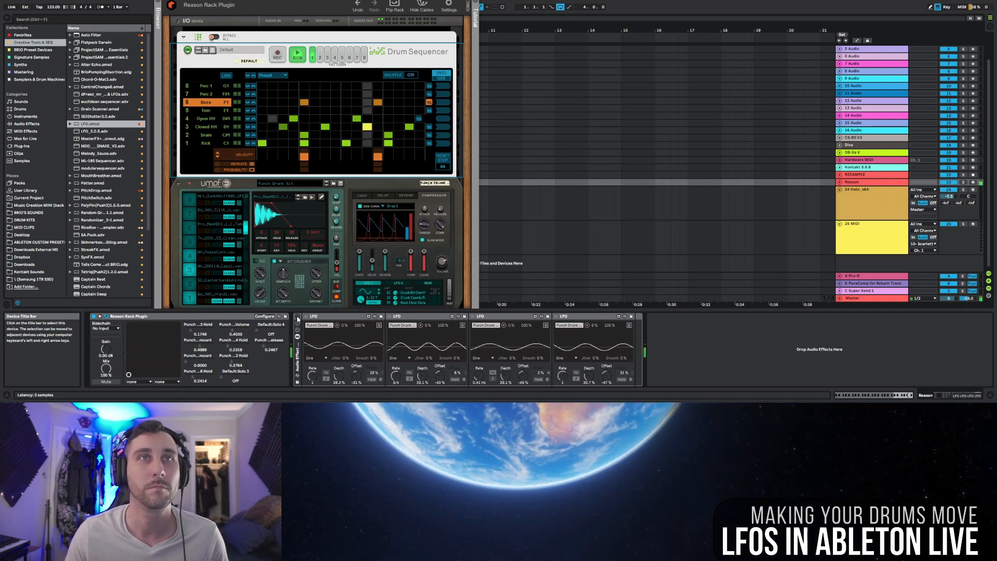
{"action": "left_click", "coordinate": [297, 317]}
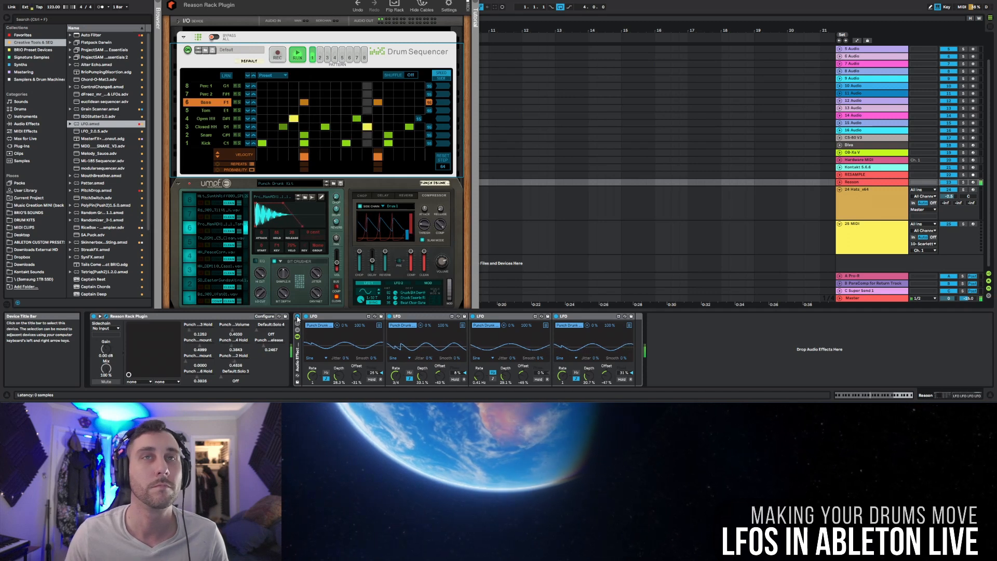
{"action": "key", "text": "space"}
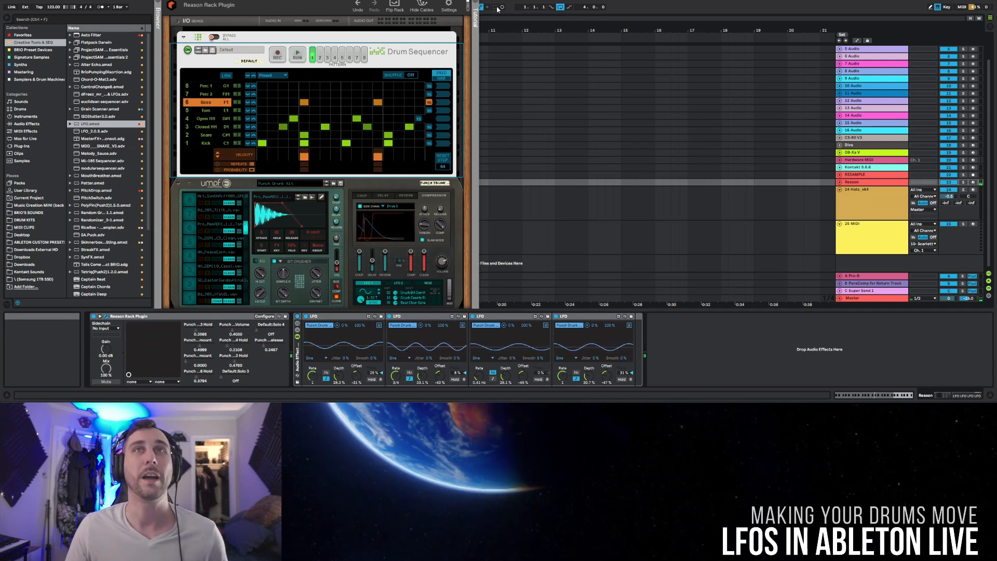
Step: Close the Reason Rack Plugin window and open the Hats plugin on track 24, keeping its 808 Hybrid preset
{"action": "left_click", "coordinate": [470, 1]}
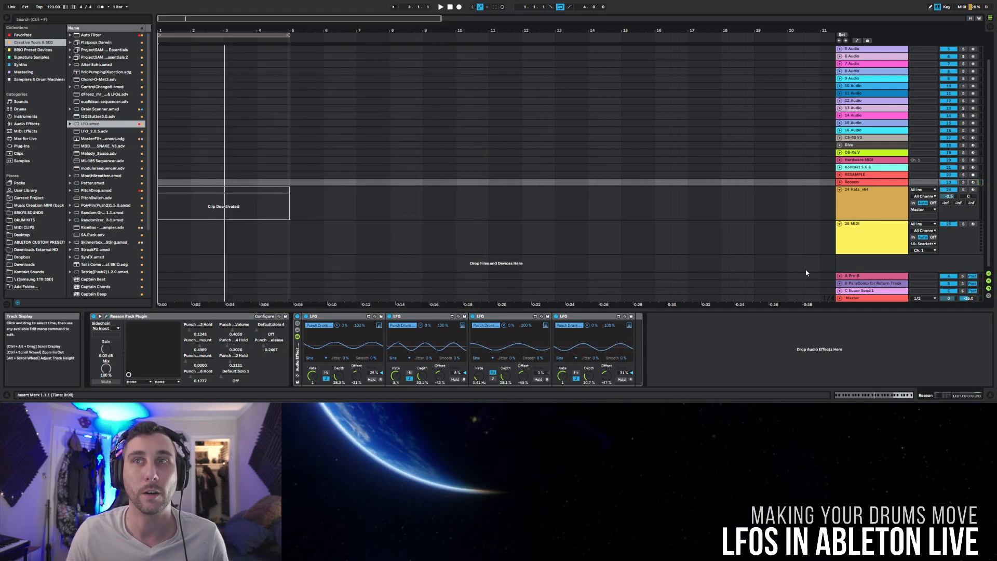
{"action": "left_click", "coordinate": [856, 196]}
{"action": "left_click", "coordinate": [870, 181]}
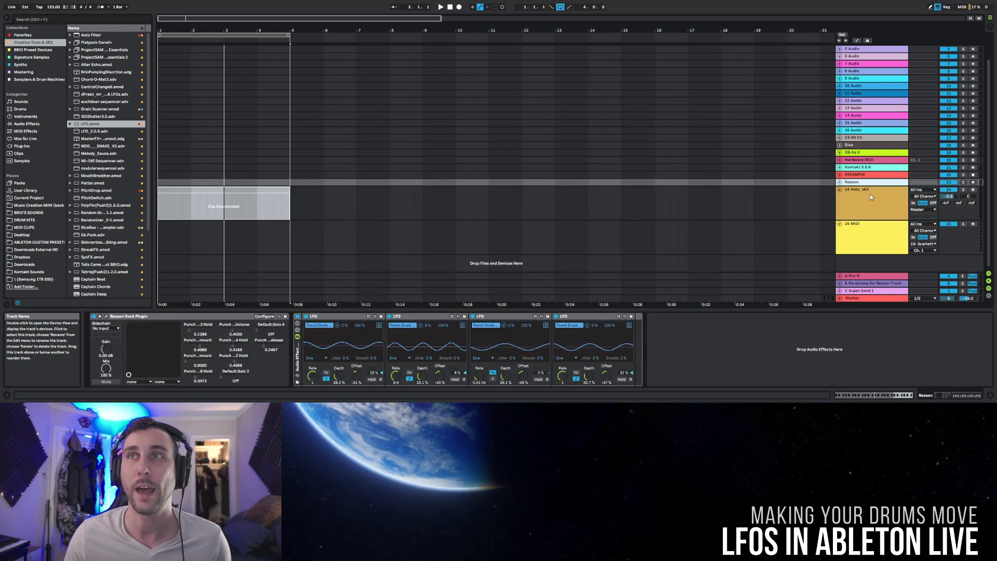
{"action": "left_click", "coordinate": [870, 194]}
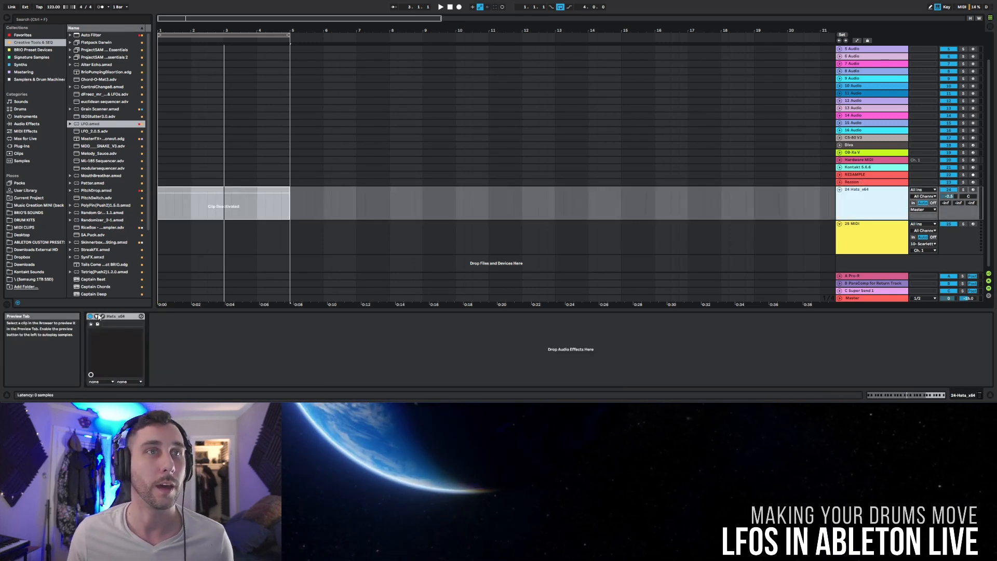
{"action": "left_click", "coordinate": [102, 316]}
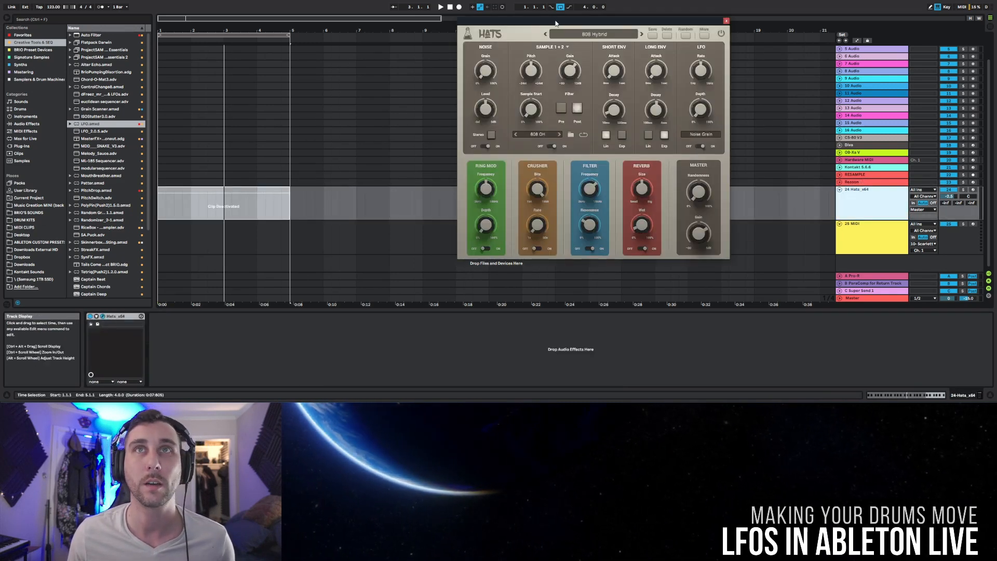
{"action": "mouse_move", "coordinate": [556, 23]}
{"action": "left_mouse_down"}
{"action": "mouse_move", "coordinate": [572, 39]}
{"action": "mouse_move", "coordinate": [556, 33]}
{"action": "left_mouse_up"}
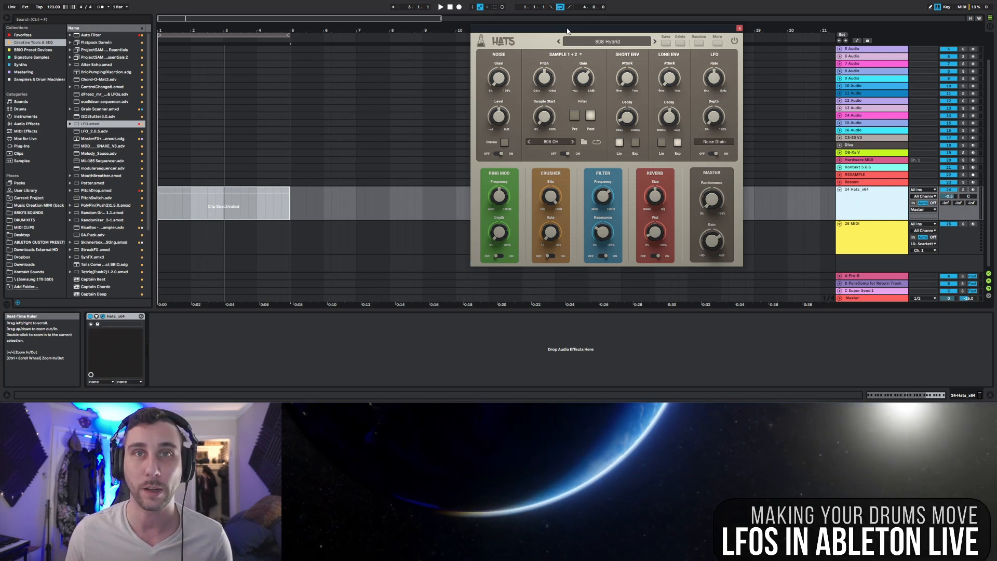
{"action": "left_click", "coordinate": [618, 44]}
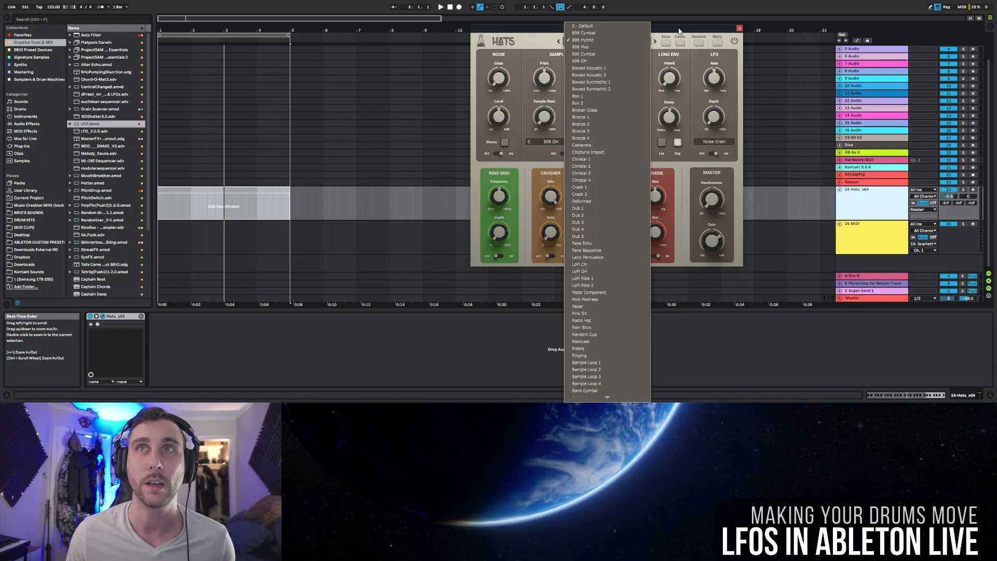
{"action": "left_click", "coordinate": [575, 40]}
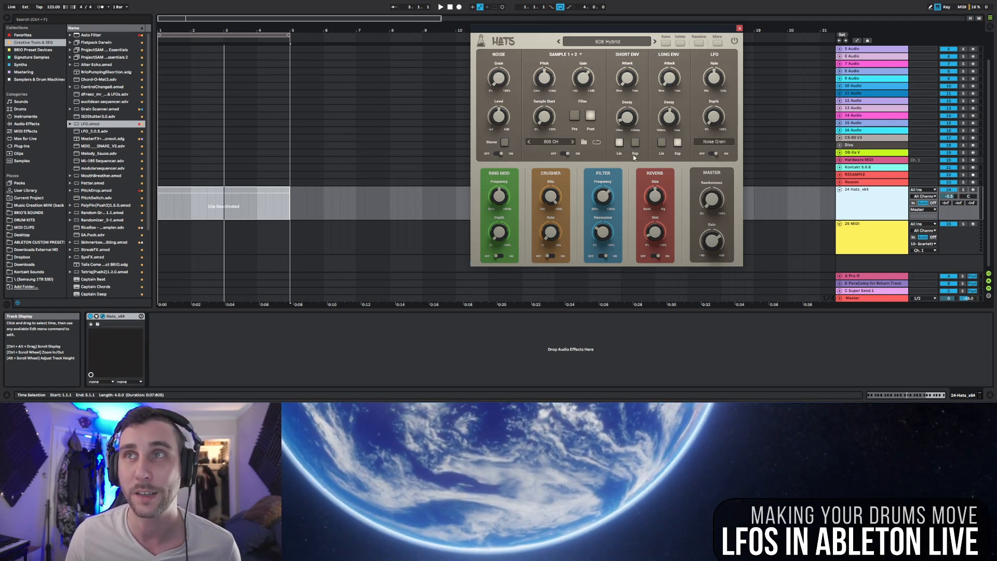
Step: Reactivate the hi-hat clip and play it with its track soloed, adding an LFO after the Hats instrument
{"action": "left_click", "coordinate": [265, 192]}
{"action": "key", "text": "0"}
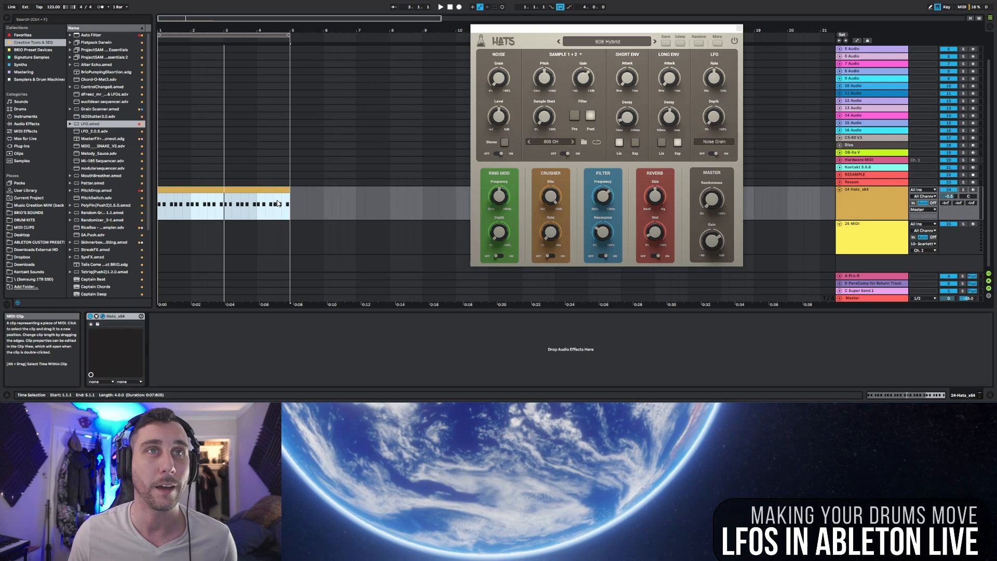
{"action": "left_click", "coordinate": [963, 190]}
{"action": "key", "text": "space"}
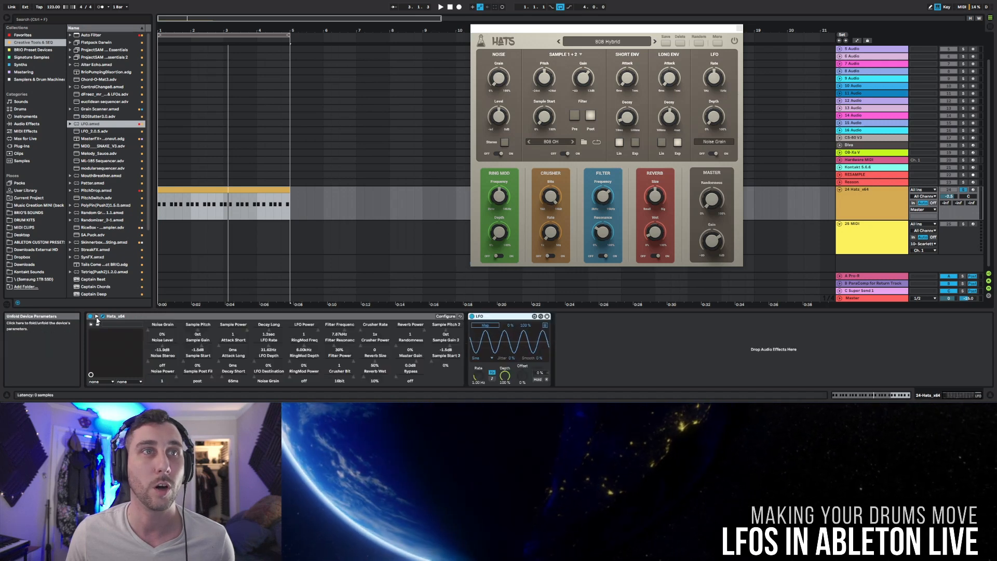
Step: Unfold the Hats device's parameters and set the short envelope's Decay to about 143 ms
{"action": "left_click", "coordinate": [97, 316]}
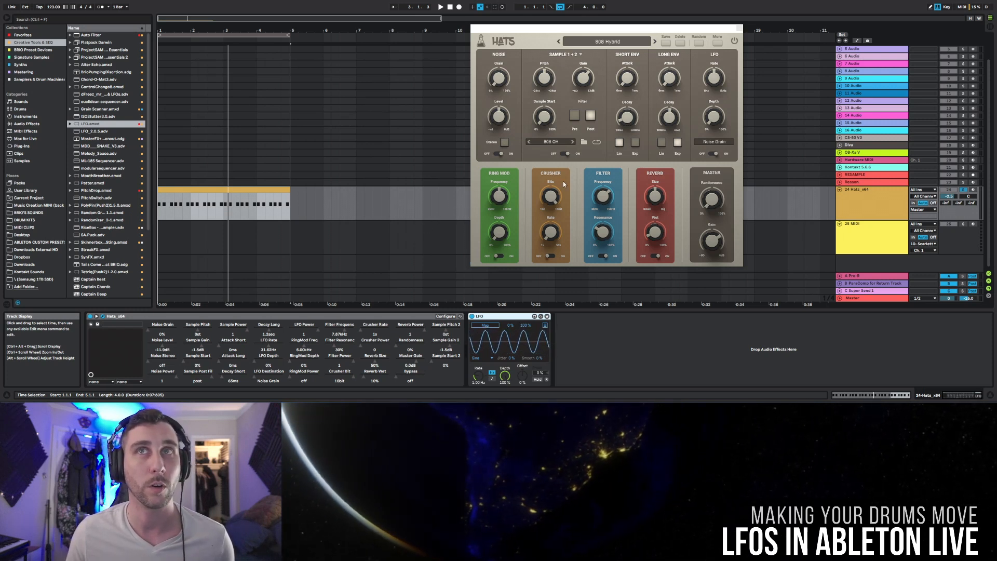
{"action": "left_click", "coordinate": [627, 117]}
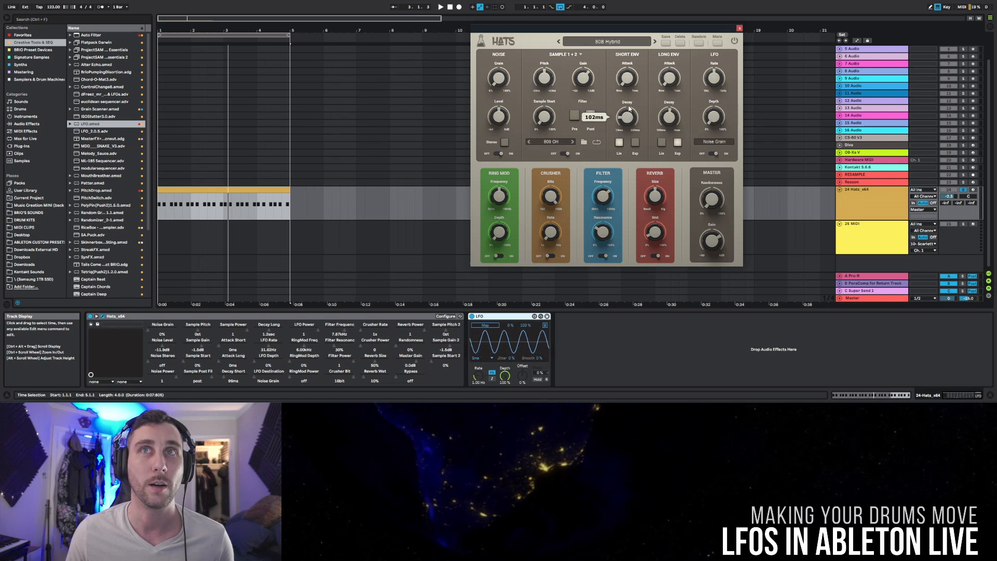
{"action": "mouse_move", "coordinate": [629, 114]}
{"action": "left_mouse_down"}
{"action": "mouse_move", "coordinate": [630, 86]}
{"action": "mouse_move", "coordinate": [629, 116]}
{"action": "mouse_move", "coordinate": [617, 127]}
{"action": "left_mouse_up"}
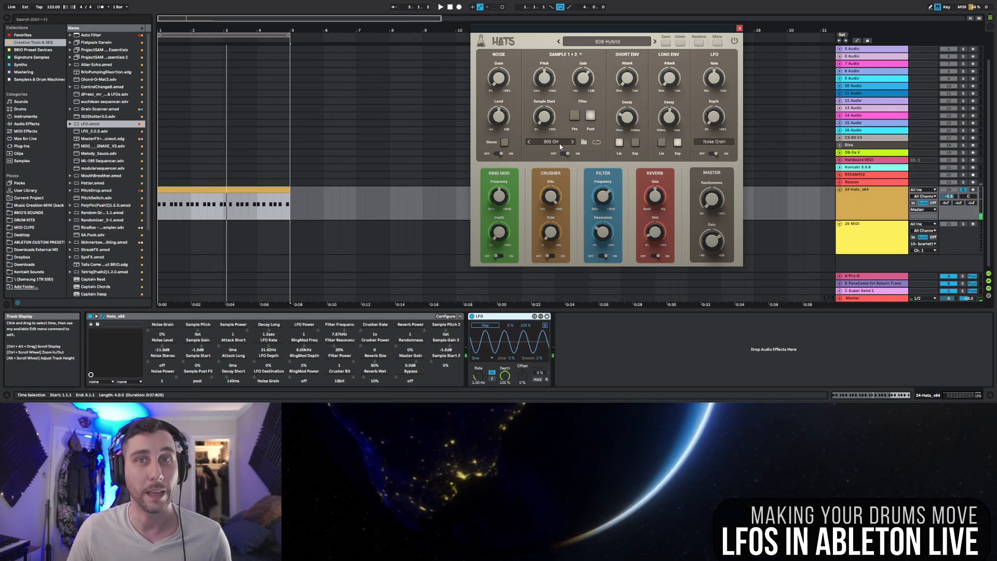
Step: Map the LFO to the Hats Decay Short parameter, with a tempo-synced rate of 1, depth 23.6% and offset -38%
{"action": "left_click", "coordinate": [490, 326]}
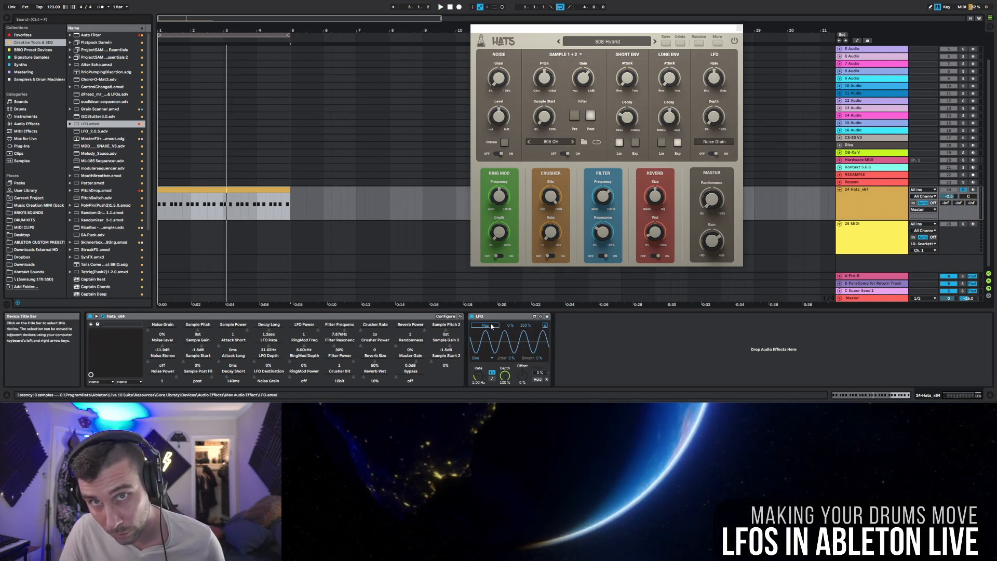
{"action": "left_click_drag", "start_coordinate": [631, 117], "coordinate": [631, 113]}
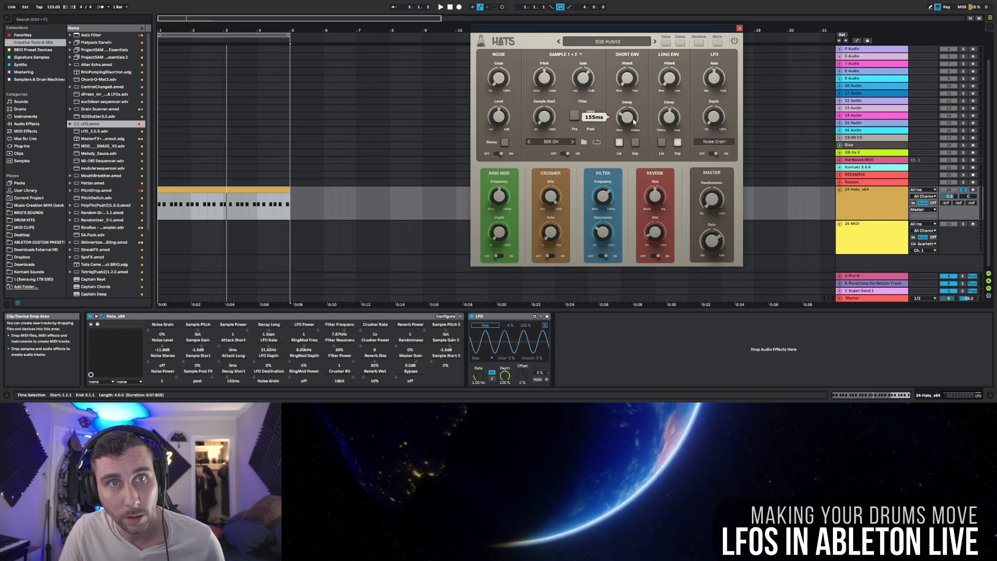
{"action": "left_click", "coordinate": [488, 327]}
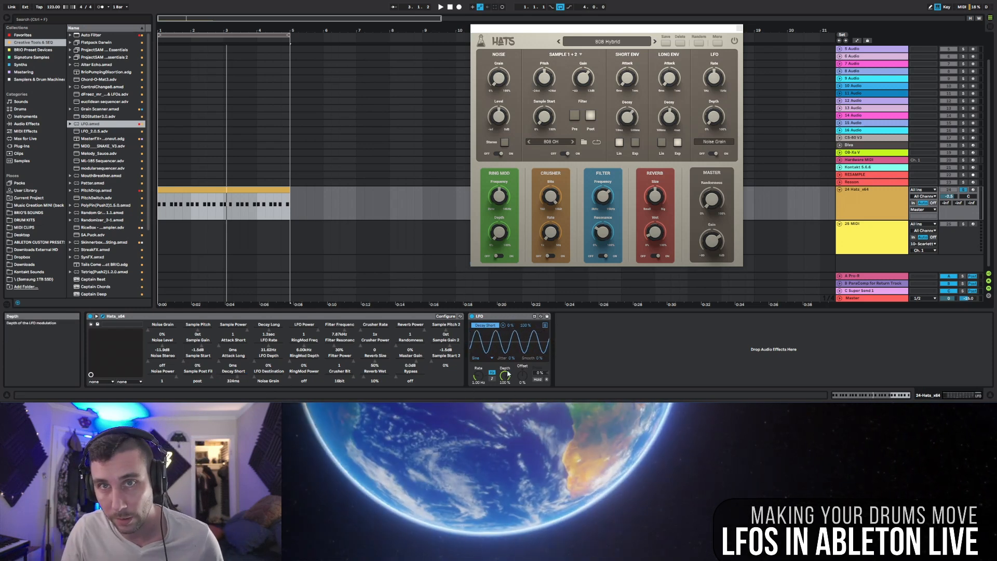
{"action": "left_click_drag", "start_coordinate": [508, 372], "coordinate": [508, 410]}
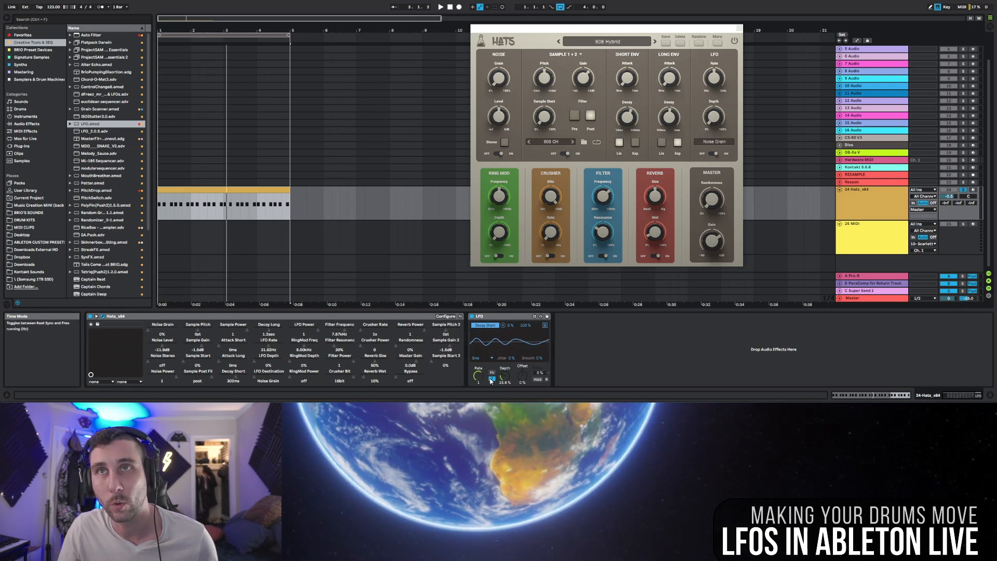
{"action": "left_click_drag", "start_coordinate": [522, 374], "coordinate": [522, 393]}
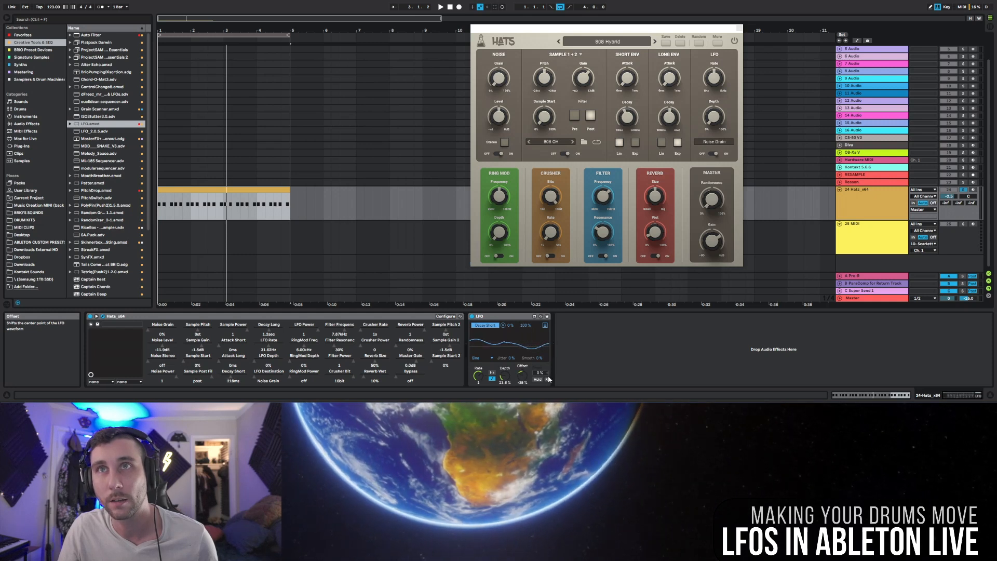
Step: Play the hats with the LFO active and deactivated to compare, leaving it on, and unsolo the track
{"action": "key", "text": "space"}
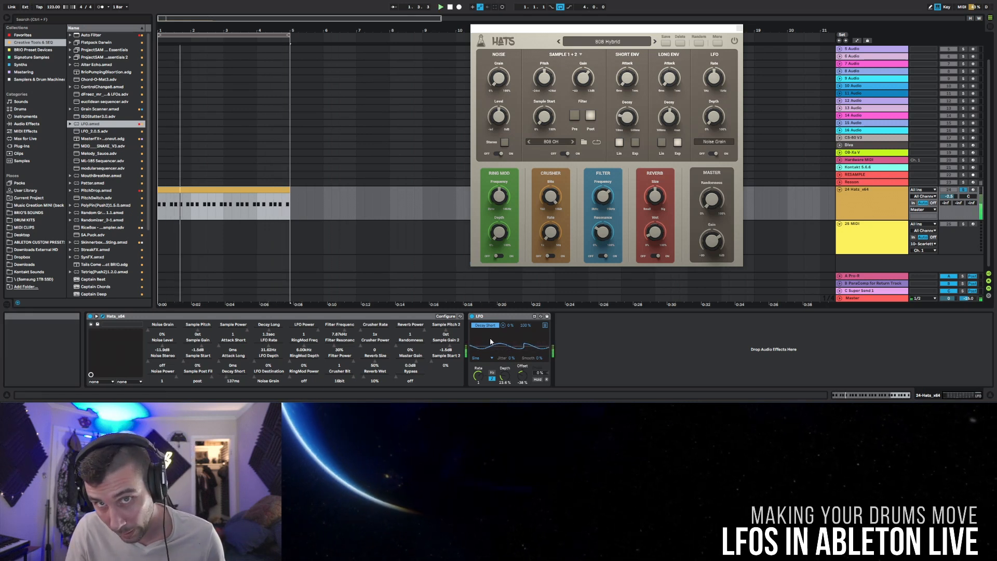
{"action": "left_click", "coordinate": [471, 316]}
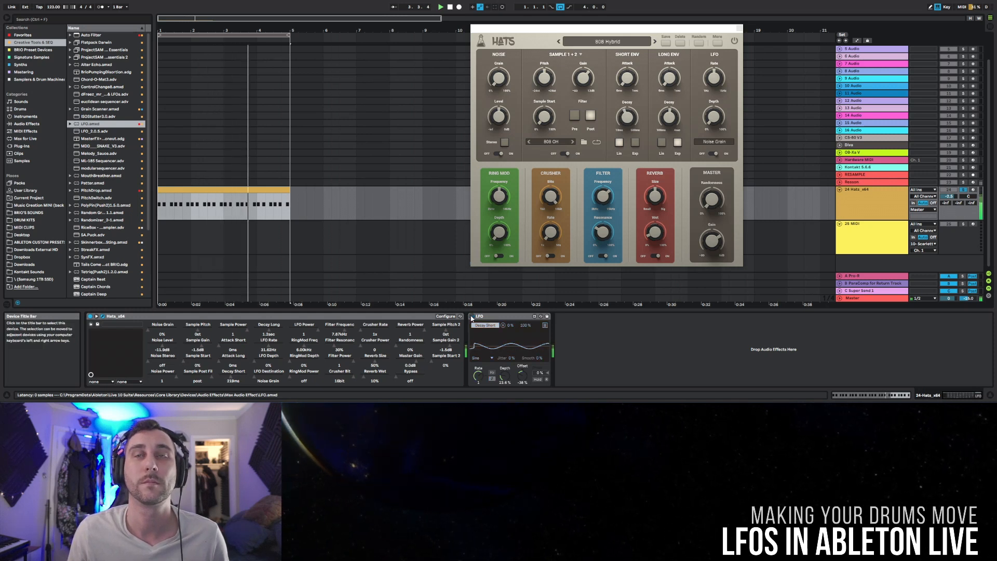
{"action": "left_click", "coordinate": [471, 316]}
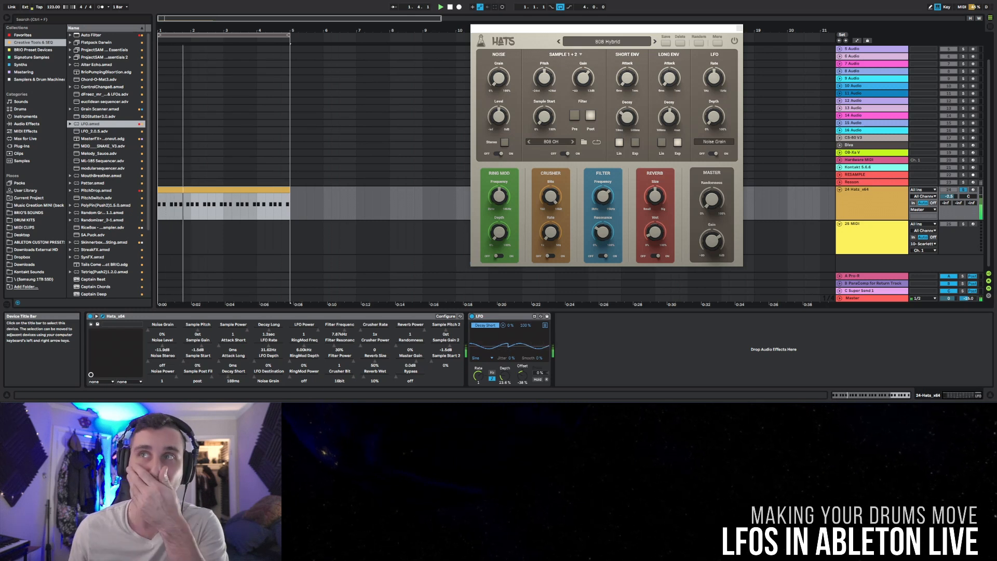
{"action": "left_click", "coordinate": [964, 190]}
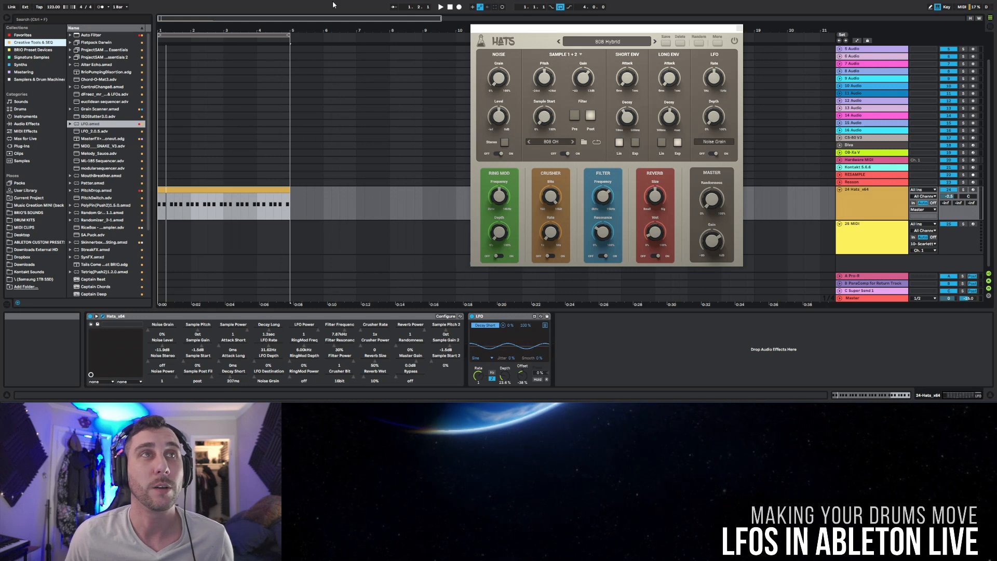
Step: Add an Auto Filter after the LFO on the Hats track
{"action": "left_click_drag", "start_coordinate": [91, 35], "coordinate": [645, 345]}
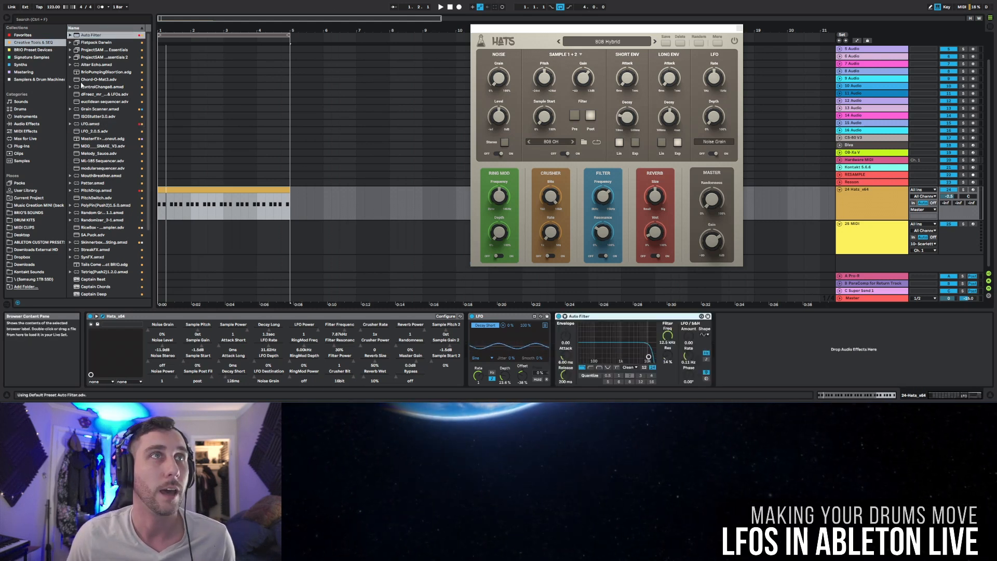
Step: Add a second LFO after the Auto Filter on the Hats track and group the two devices into a rack
{"action": "left_click_drag", "start_coordinate": [90, 124], "coordinate": [730, 360]}
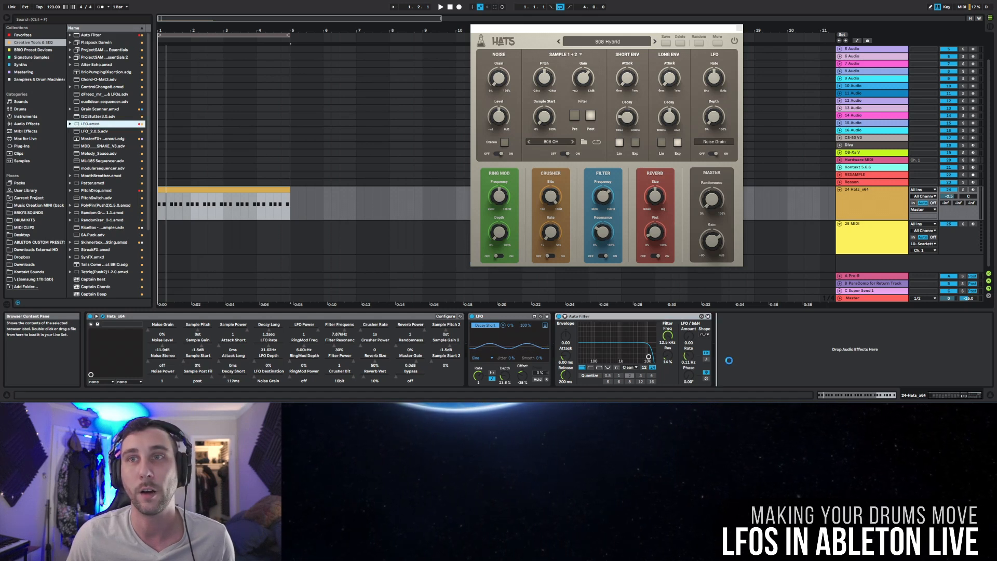
{"action": "left_click", "coordinate": [662, 317]}
{"action": "key", "text": "ctrl+g"}
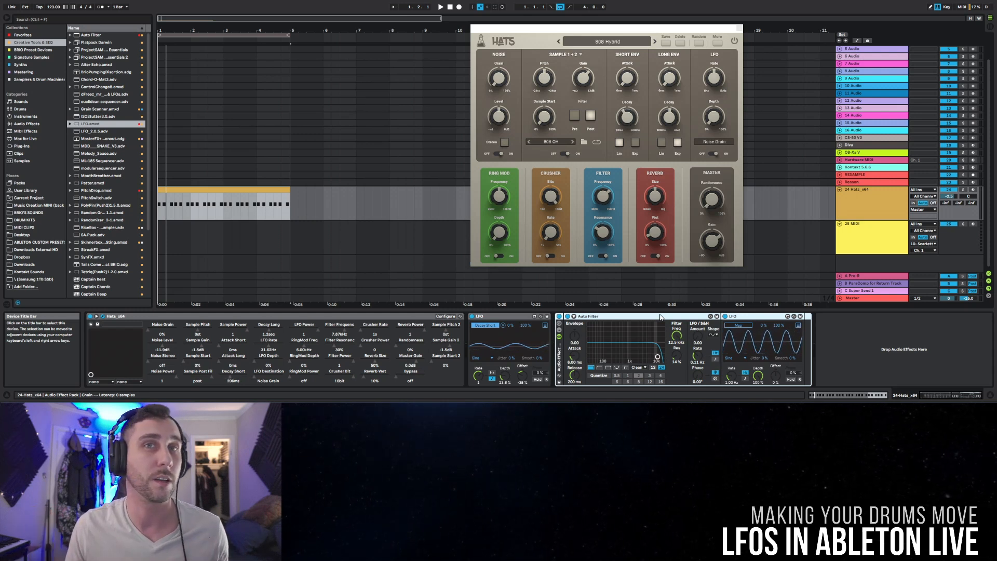
Step: Map the second LFO to the Auto Filter's Frequency, with a depth of 6.66% and an offset of 82%
{"action": "left_click", "coordinate": [737, 328]}
{"action": "left_click", "coordinate": [676, 335]}
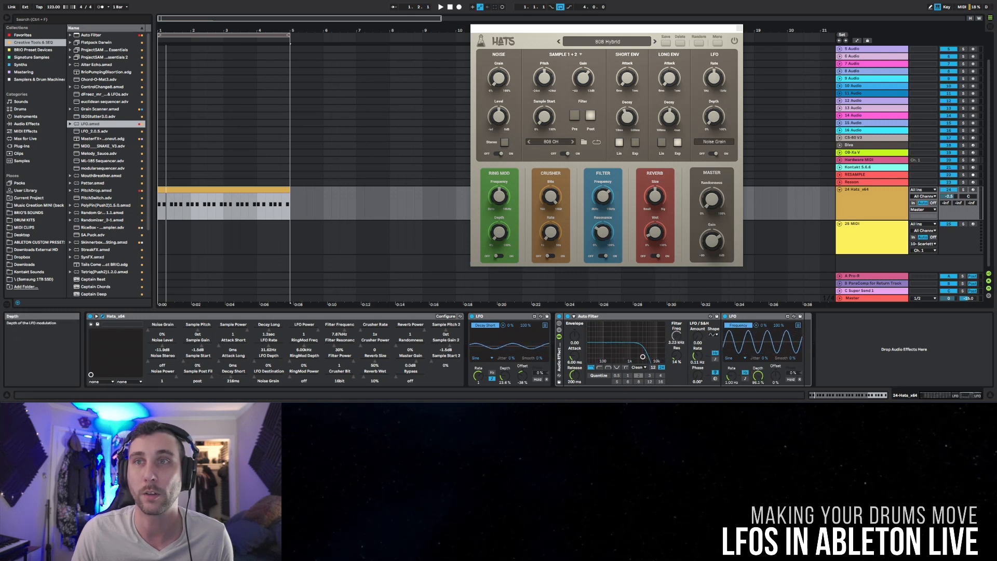
{"action": "left_click_drag", "start_coordinate": [758, 376], "coordinate": [759, 386]}
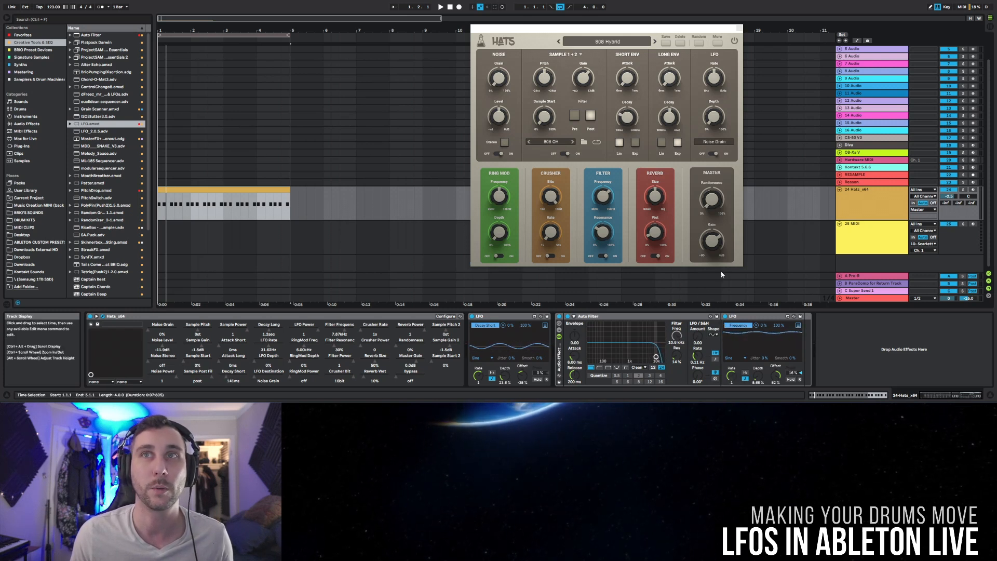
Step: Play the soloed hats with the filter rack off and on to compare, leaving it on, and unsolo the track
{"action": "key", "text": "space"}
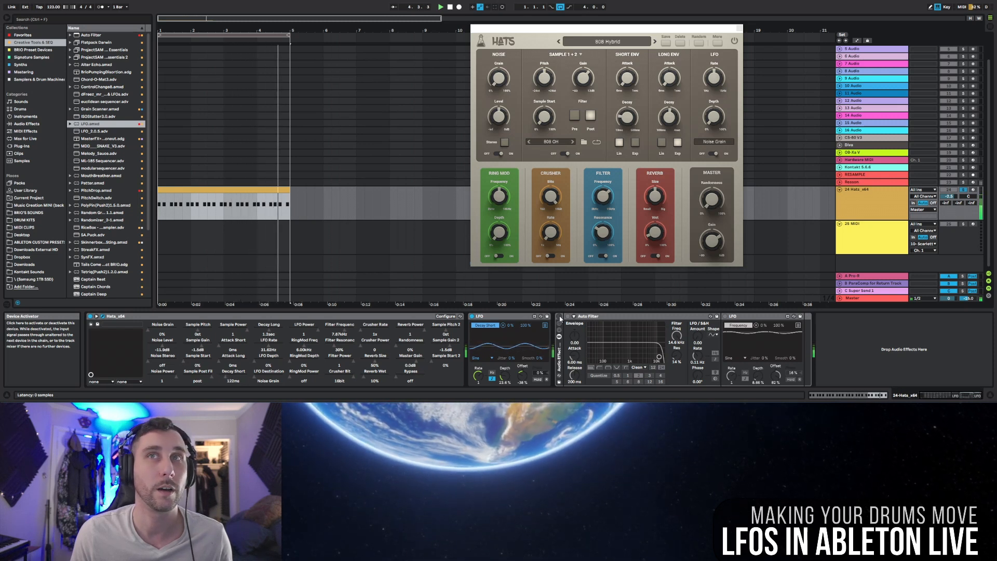
{"action": "left_click", "coordinate": [559, 317]}
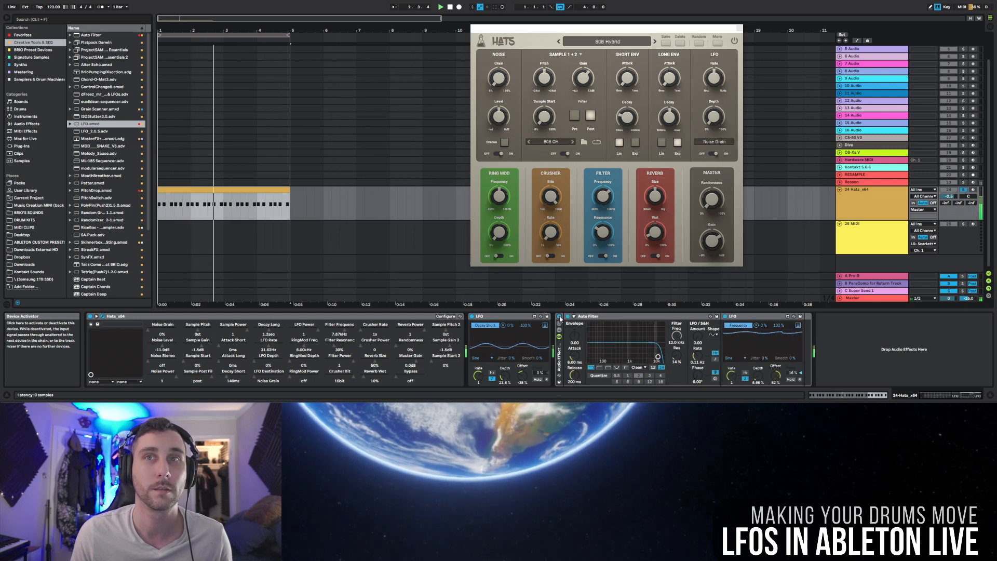
{"action": "left_click", "coordinate": [959, 193]}
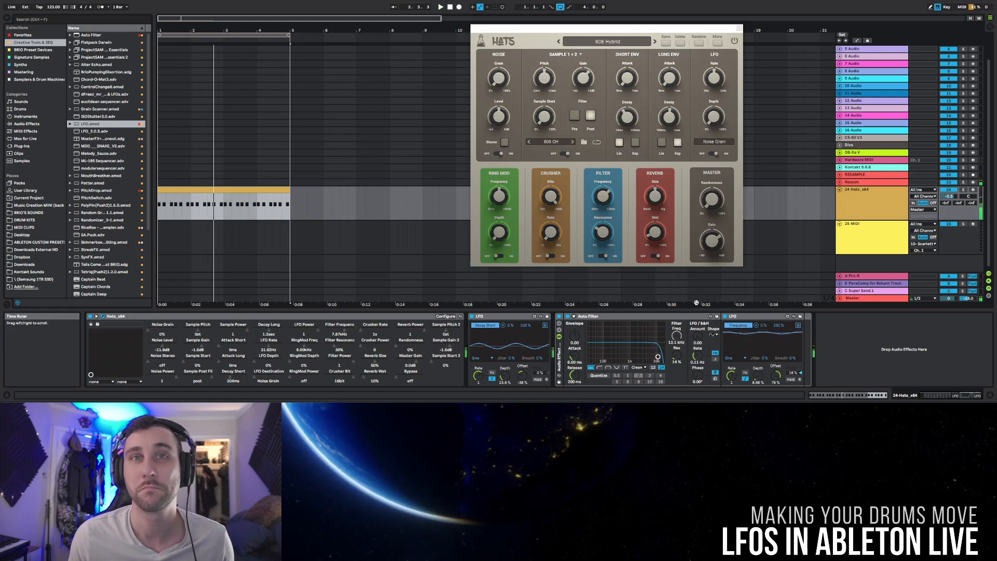
Step: Add a Compressor from the Favorites collection after the filter rack on the Hats track and unfold its sidechain controls
{"action": "left_click", "coordinate": [23, 35]}
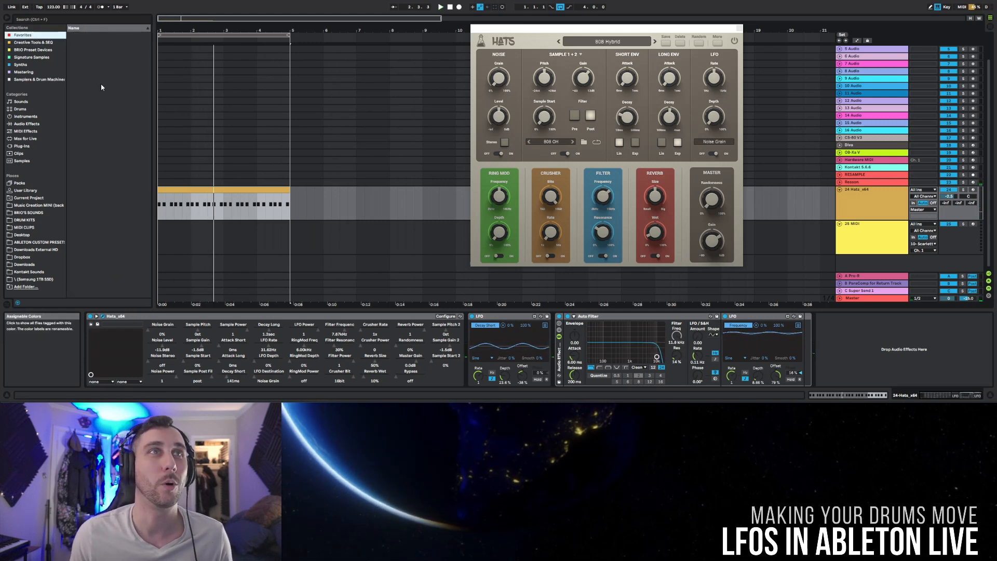
{"action": "left_click_drag", "start_coordinate": [83, 61], "coordinate": [867, 353]}
{"action": "left_click", "coordinate": [826, 316]}
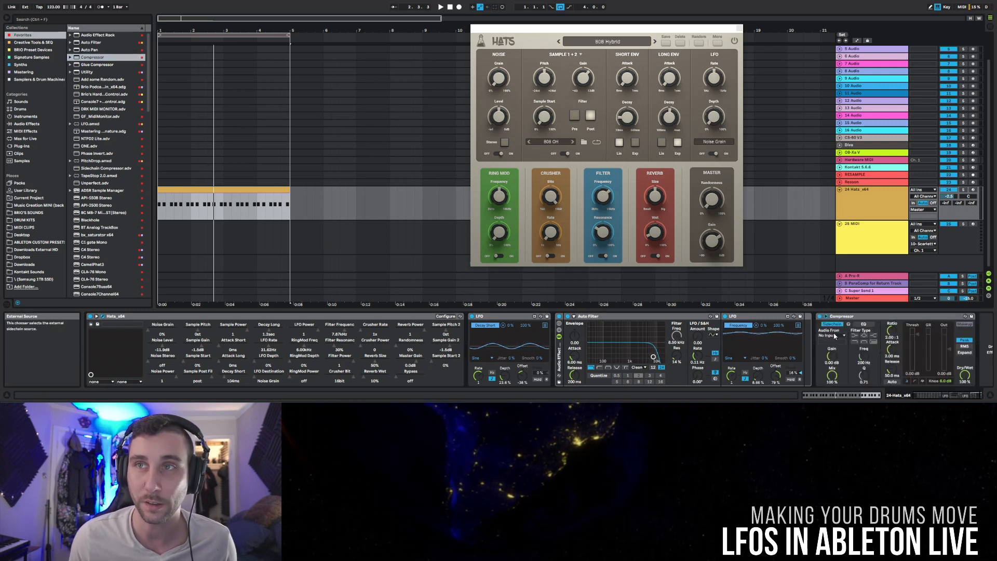
Step: Set the Compressor's external sidechain source to the Reason track
{"action": "left_click", "coordinate": [835, 336]}
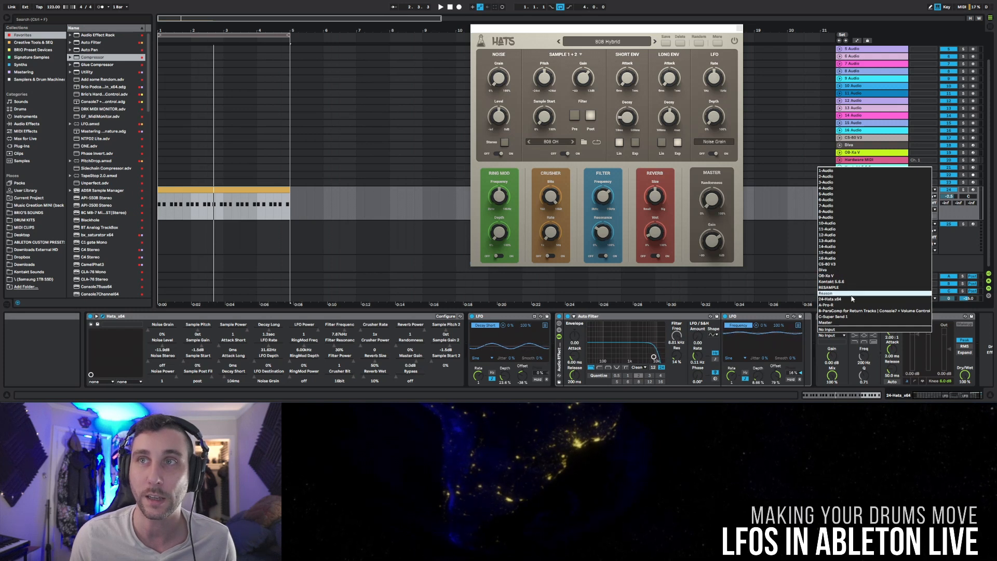
{"action": "left_click", "coordinate": [831, 329]}
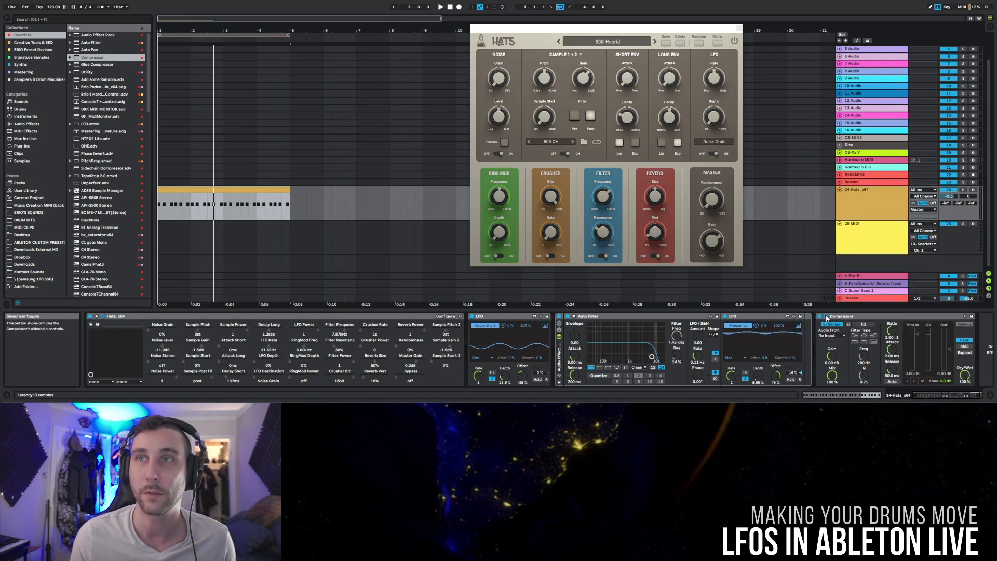
{"action": "left_click", "coordinate": [831, 335]}
{"action": "left_click", "coordinate": [840, 301]}
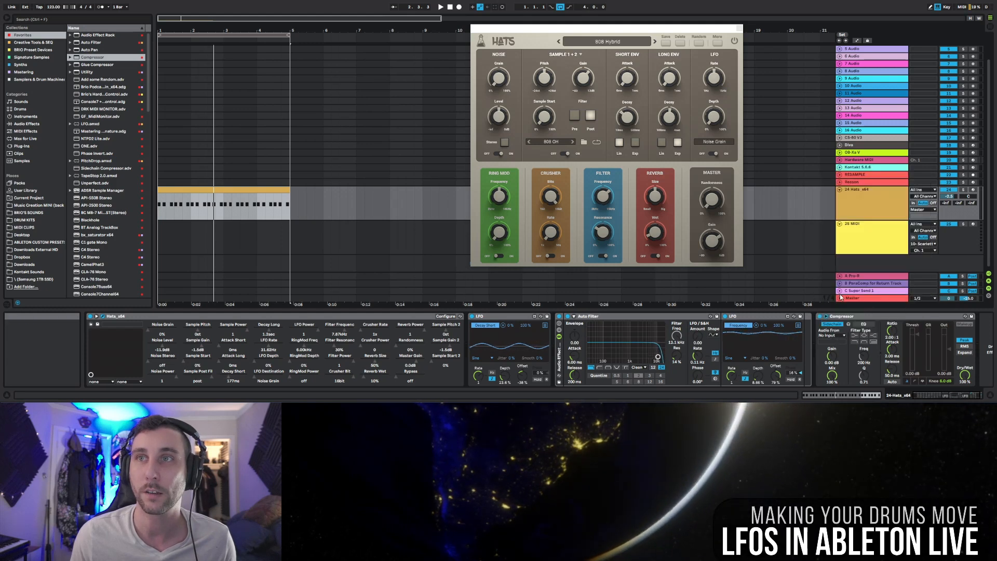
Step: Show the Compressor's gain reduction graph and set its threshold to about -22.5 dB and its ratio to about 1.37:1
{"action": "left_click", "coordinate": [908, 382]}
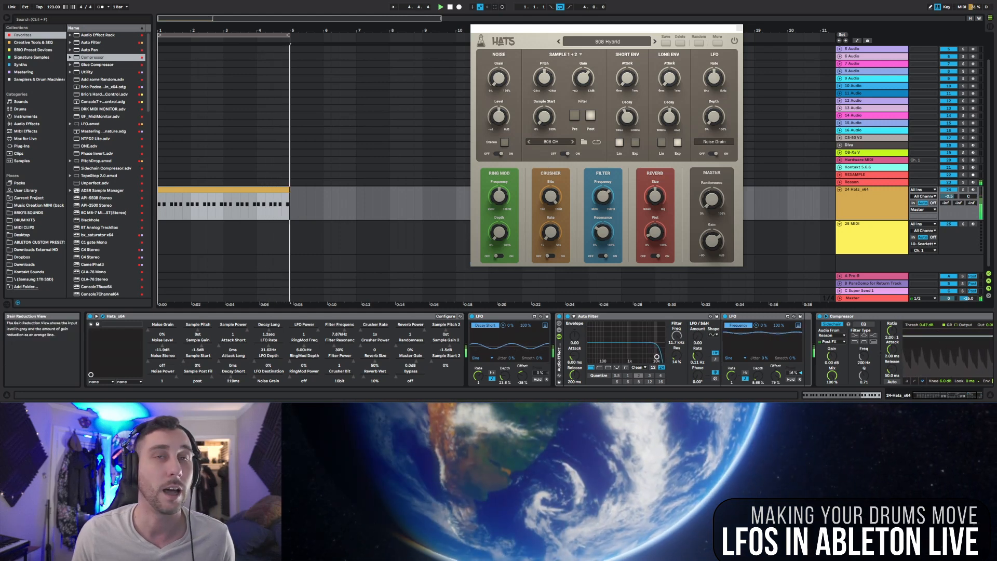
{"action": "left_click_drag", "start_coordinate": [938, 336], "coordinate": [939, 357]}
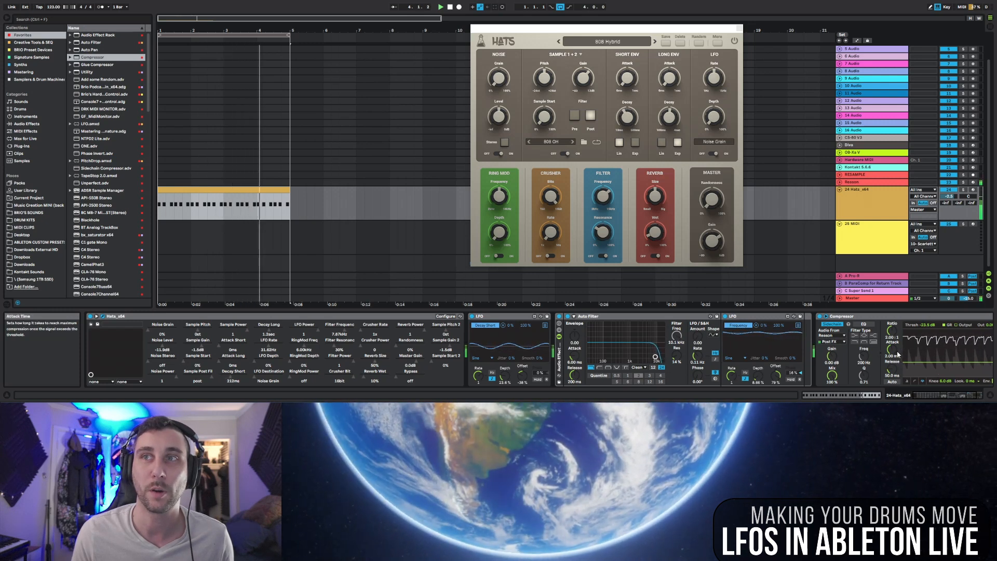
{"action": "left_click_drag", "start_coordinate": [891, 334], "coordinate": [891, 349]}
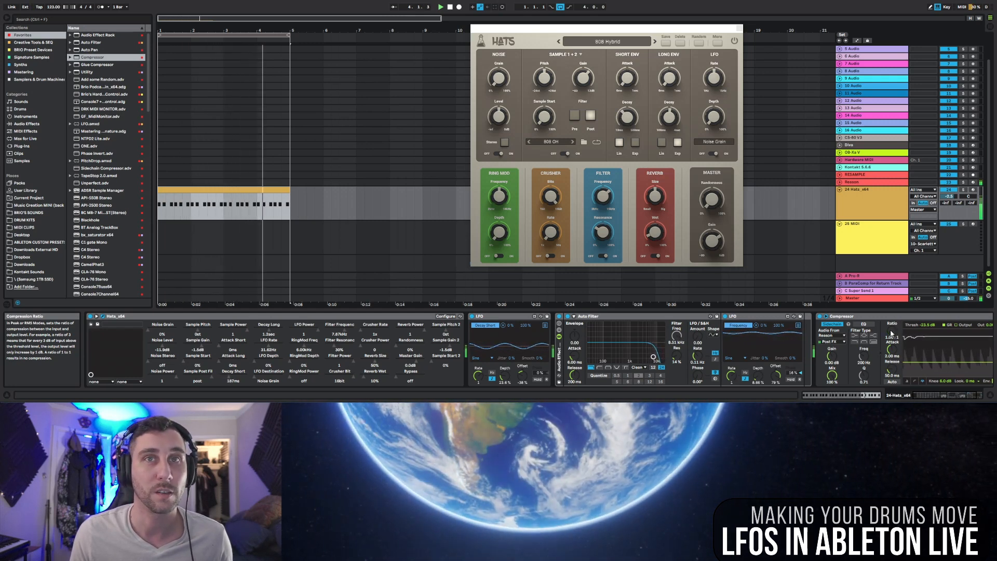
{"action": "left_click_drag", "start_coordinate": [891, 333], "coordinate": [892, 327]}
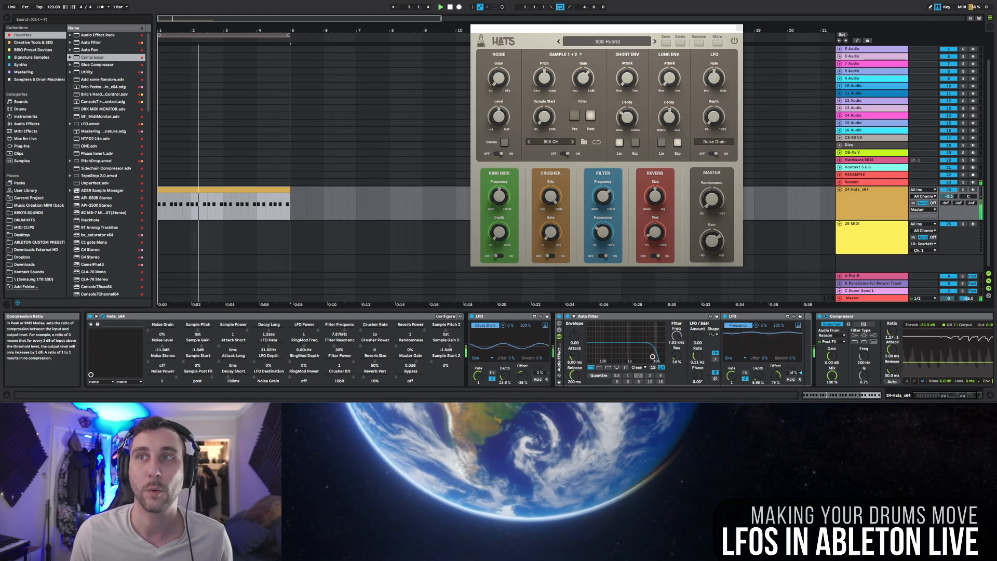
Step: Compare playback with the Compressor off and on, leaving it on, and lower the Hats track volume to about -4.5 dB
{"action": "left_click", "coordinate": [820, 317]}
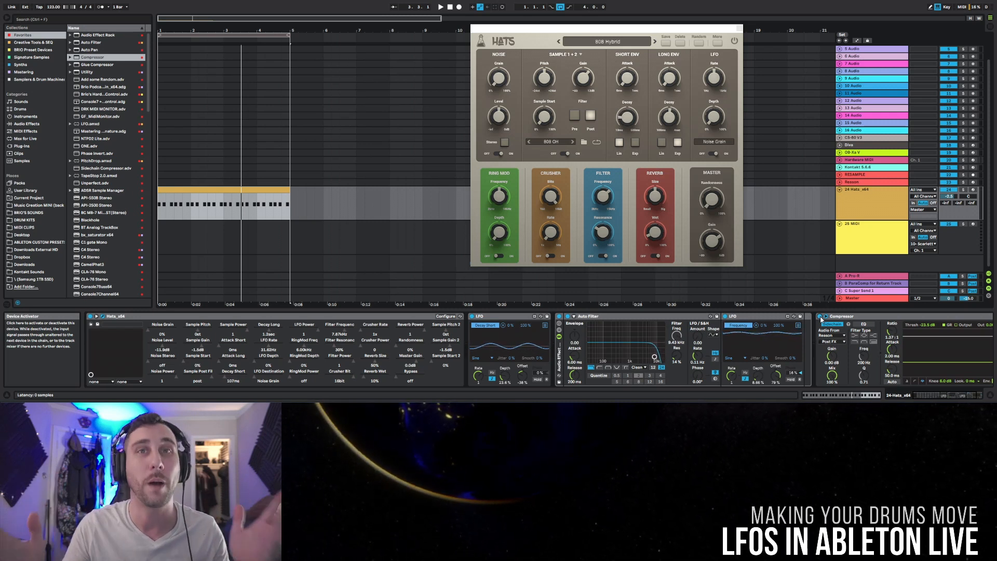
{"action": "key", "text": "space"}
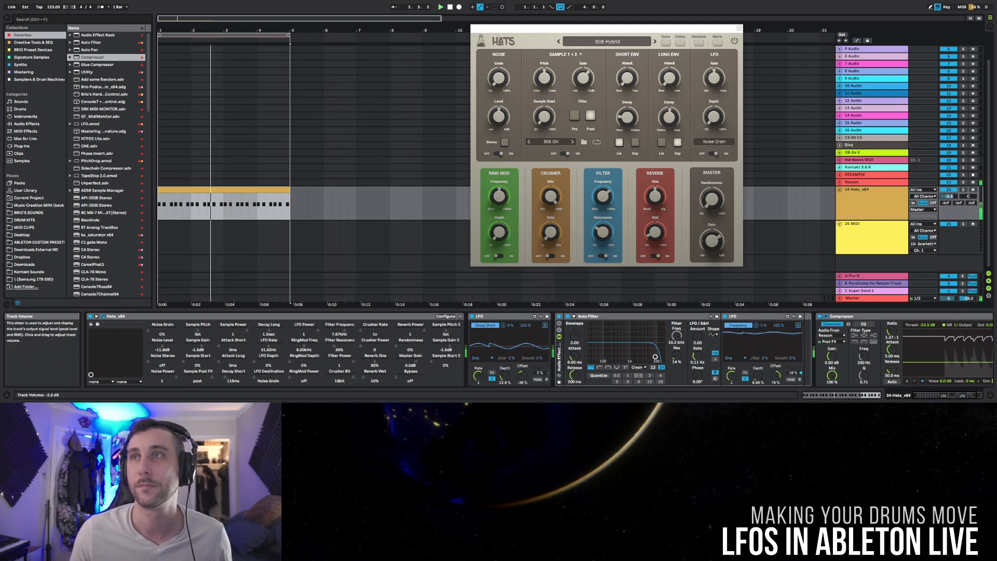
{"action": "left_click_drag", "start_coordinate": [954, 196], "coordinate": [954, 200]}
{"action": "left_click_drag", "start_coordinate": [949, 197], "coordinate": [949, 193]}
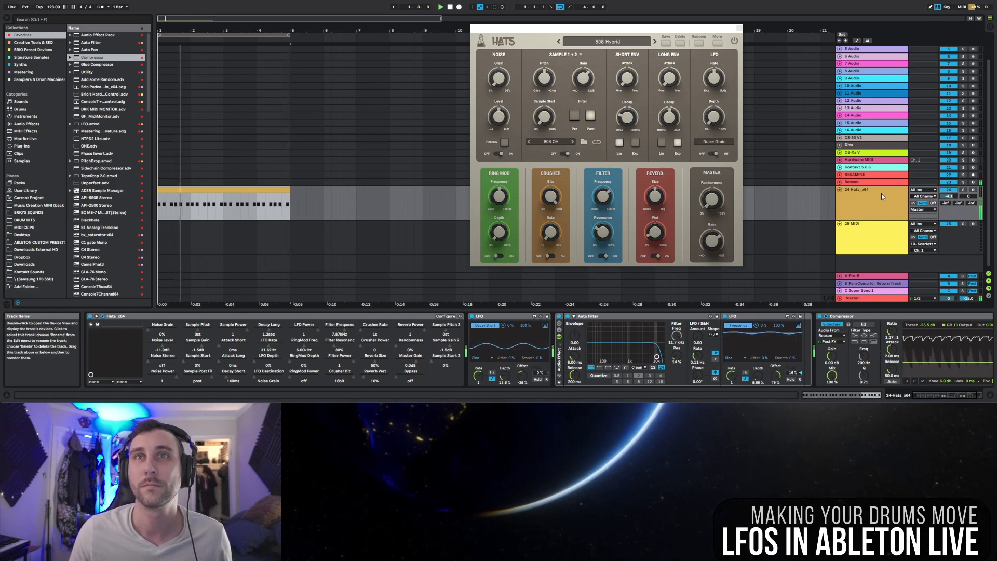